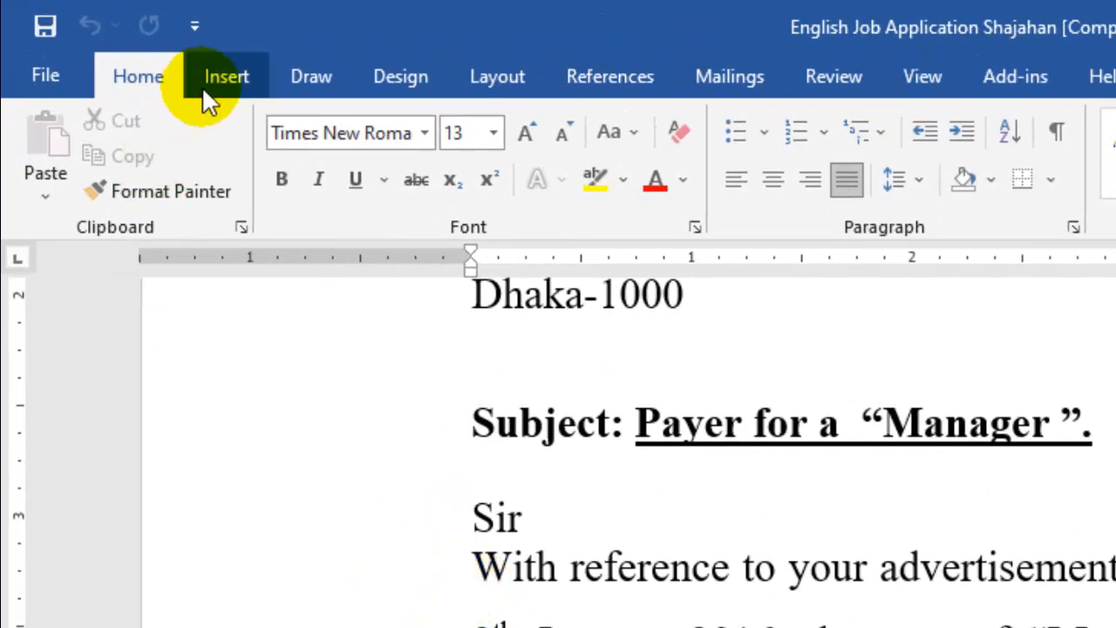
# Insert a blank line above the paragraph beginning "With reference" and give that paragraph a Dropped drop cap.
pyautogui.click(225, 87)
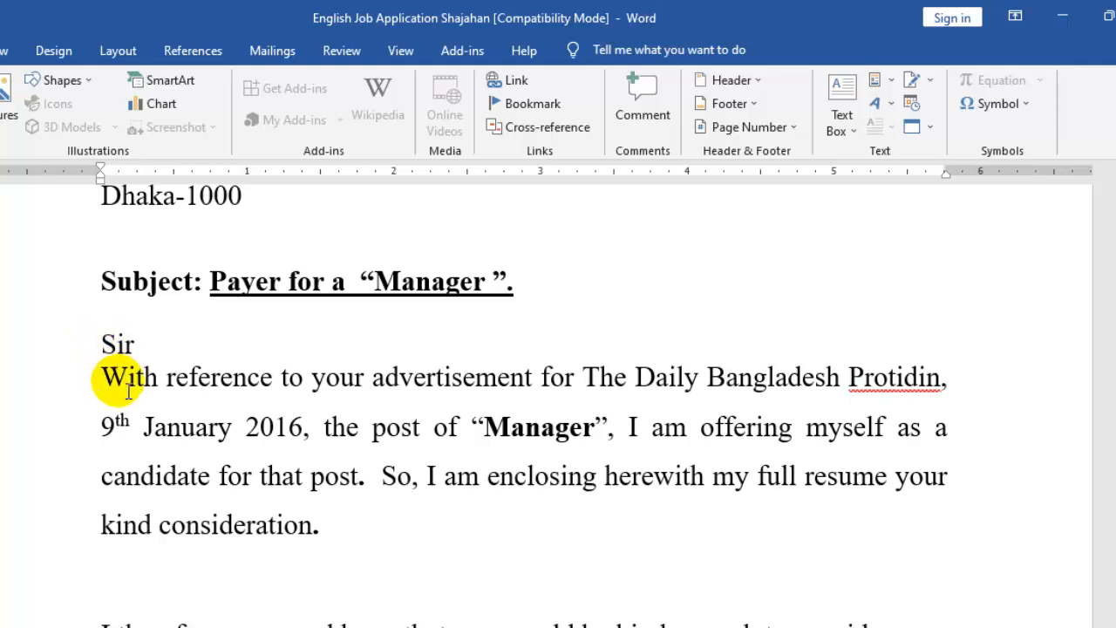
pyautogui.moveTo(109, 384); pyautogui.dragTo(353, 527)
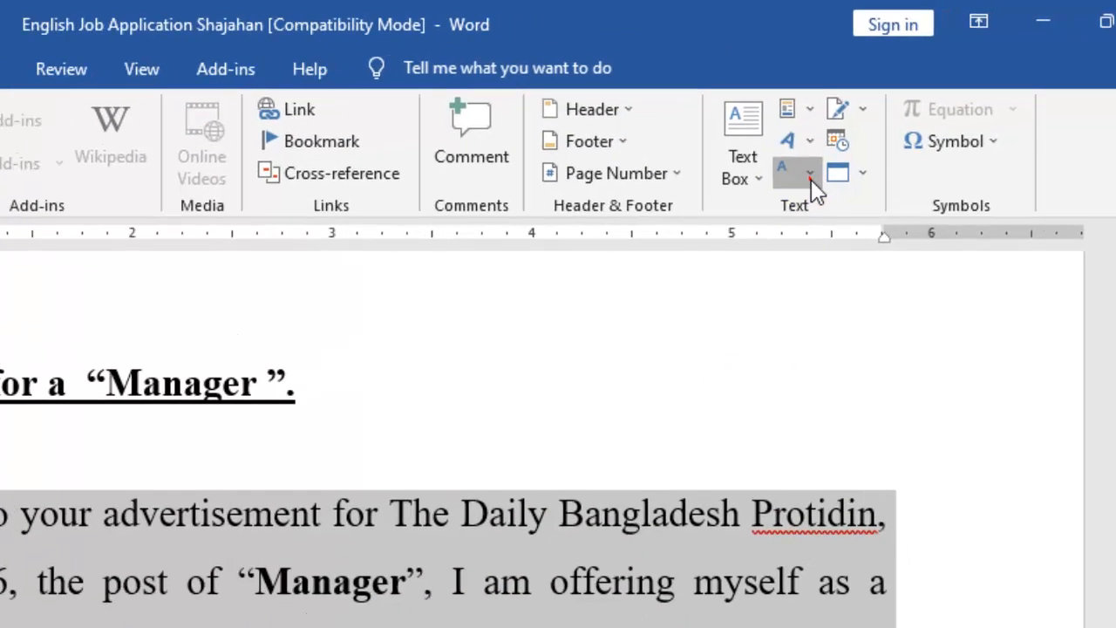
pyautogui.click(848, 156)
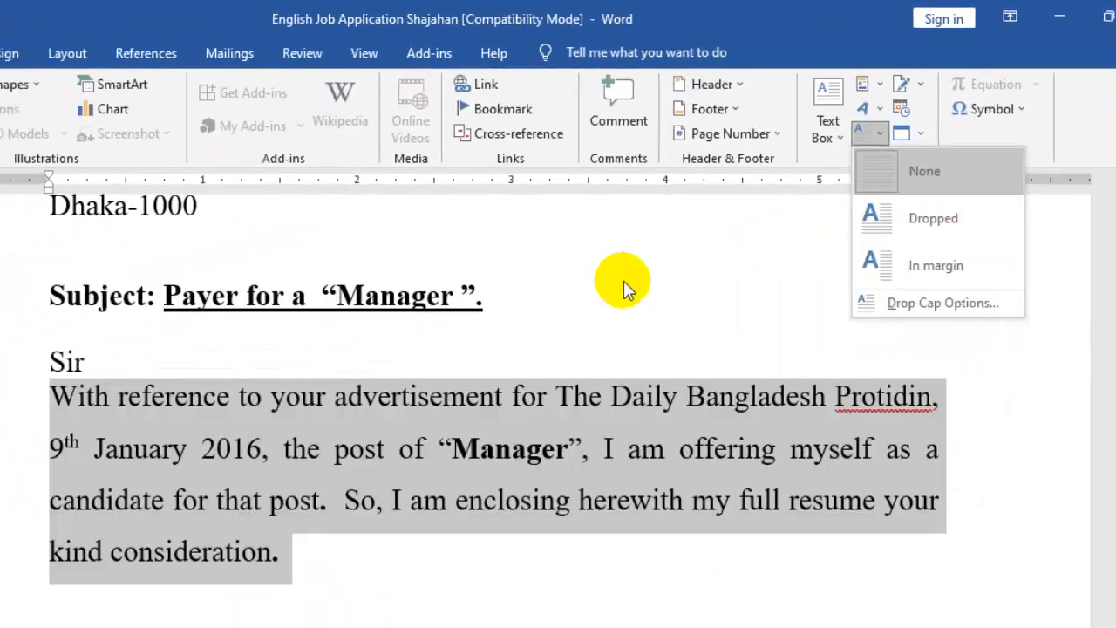
pyautogui.click(66, 425)
pyautogui.click(54, 401)
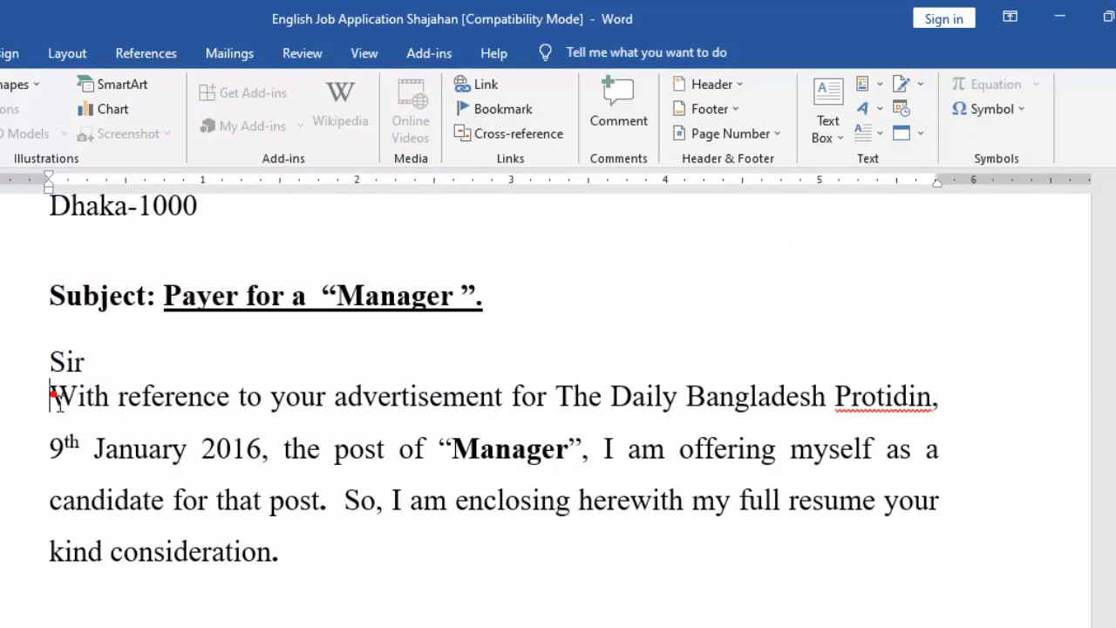
pyautogui.press('Return')
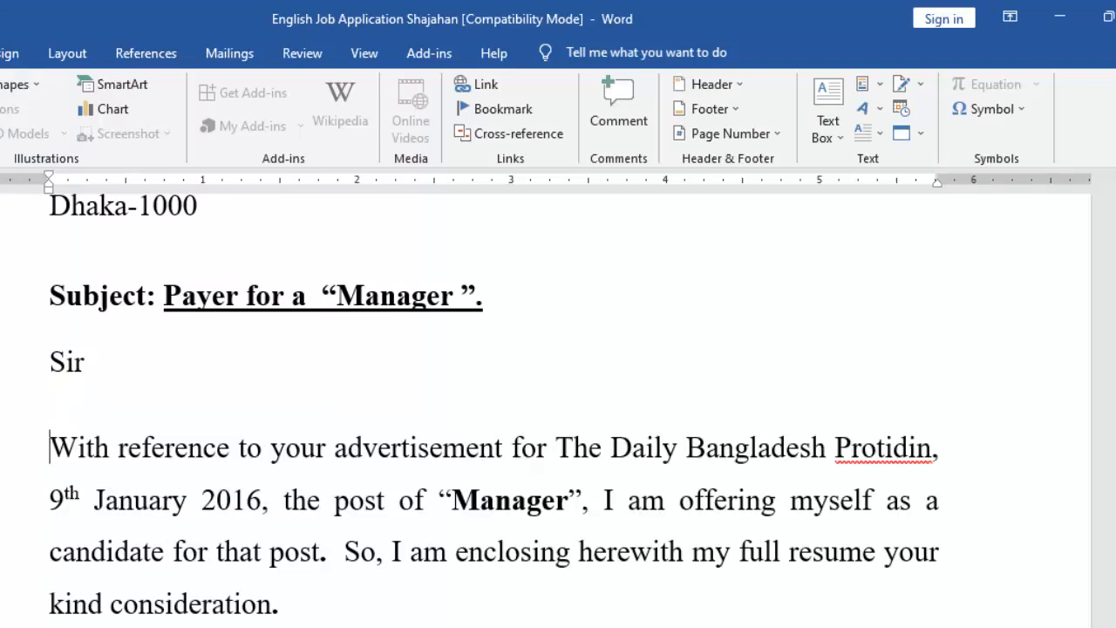
pyautogui.moveTo(293, 617); pyautogui.dragTo(46, 448)
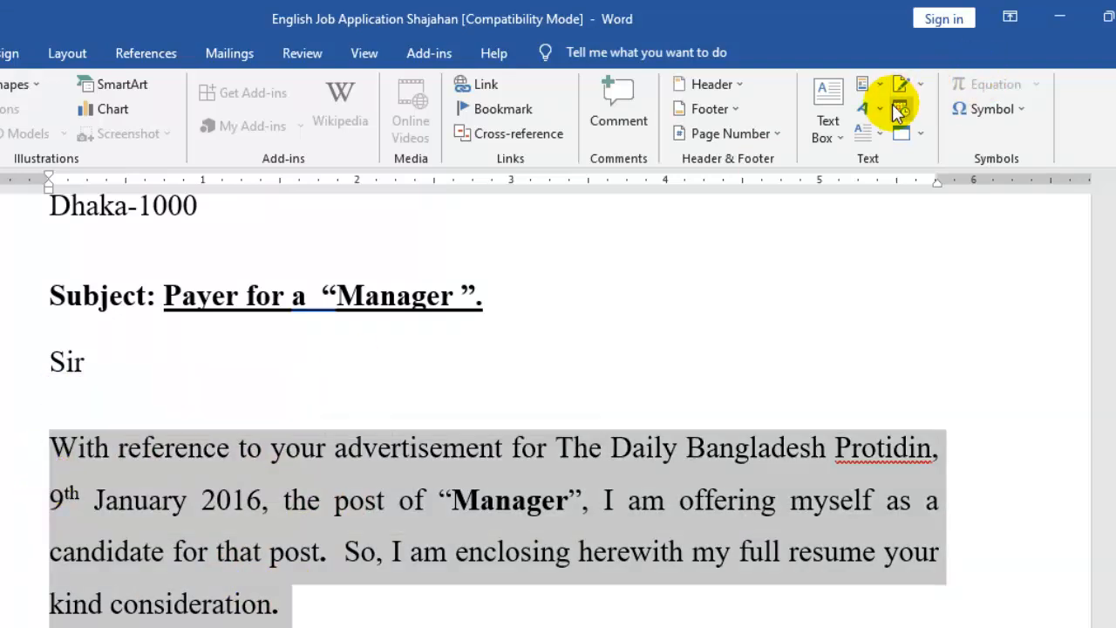
pyautogui.click(865, 132)
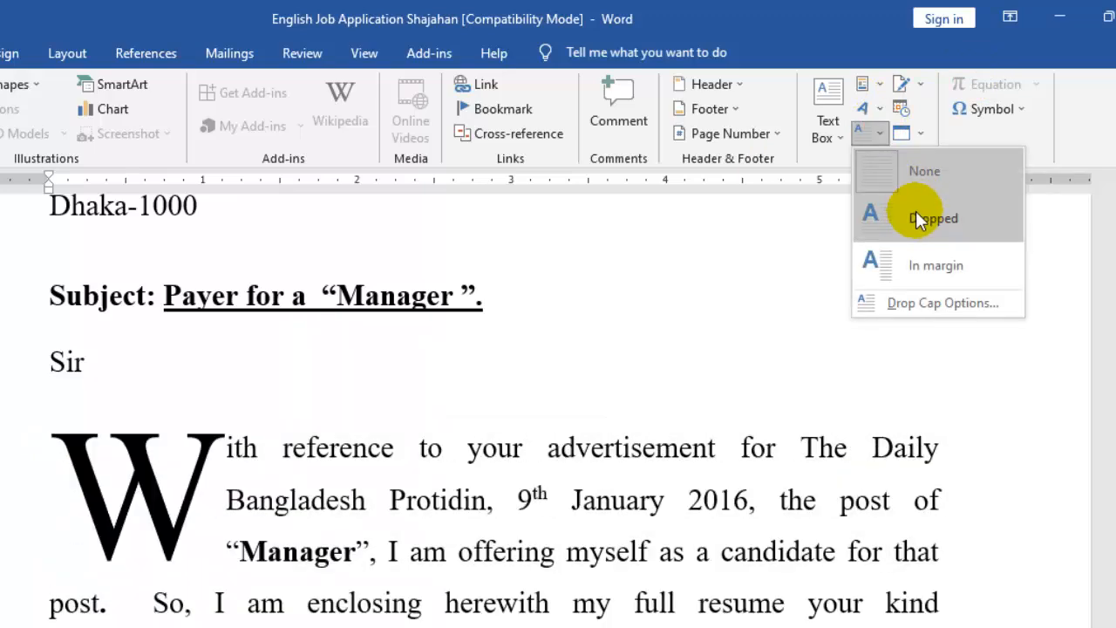
pyautogui.click(915, 218)
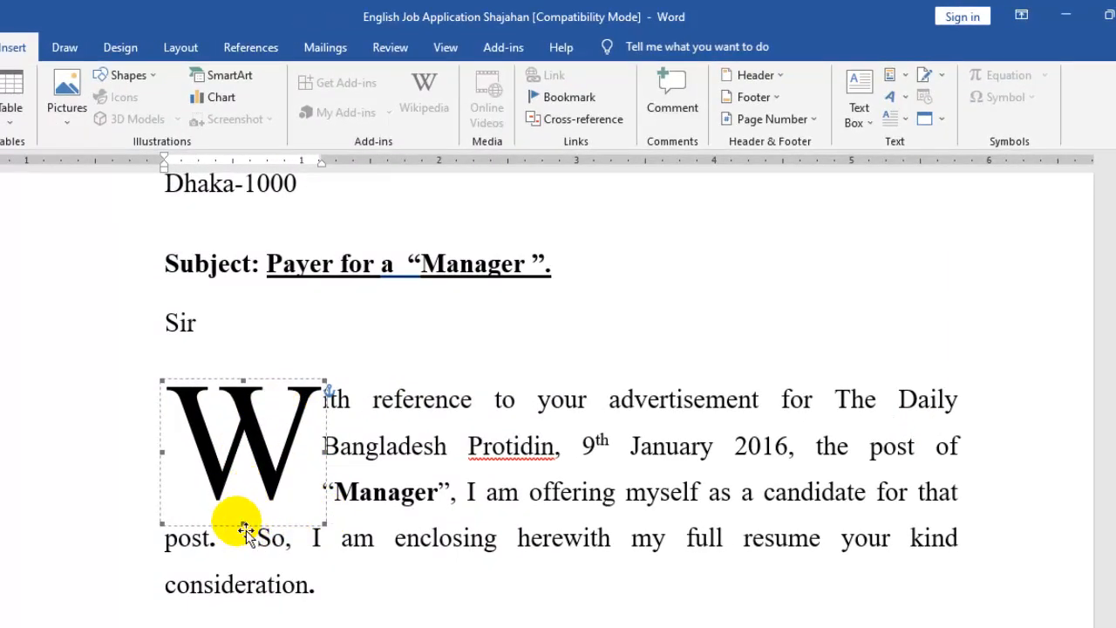
# Shrink the drop cap W to about two text lines tall, indent its frame slightly, and return to the body text.
pyautogui.moveTo(259, 509); pyautogui.dragTo(246, 484)
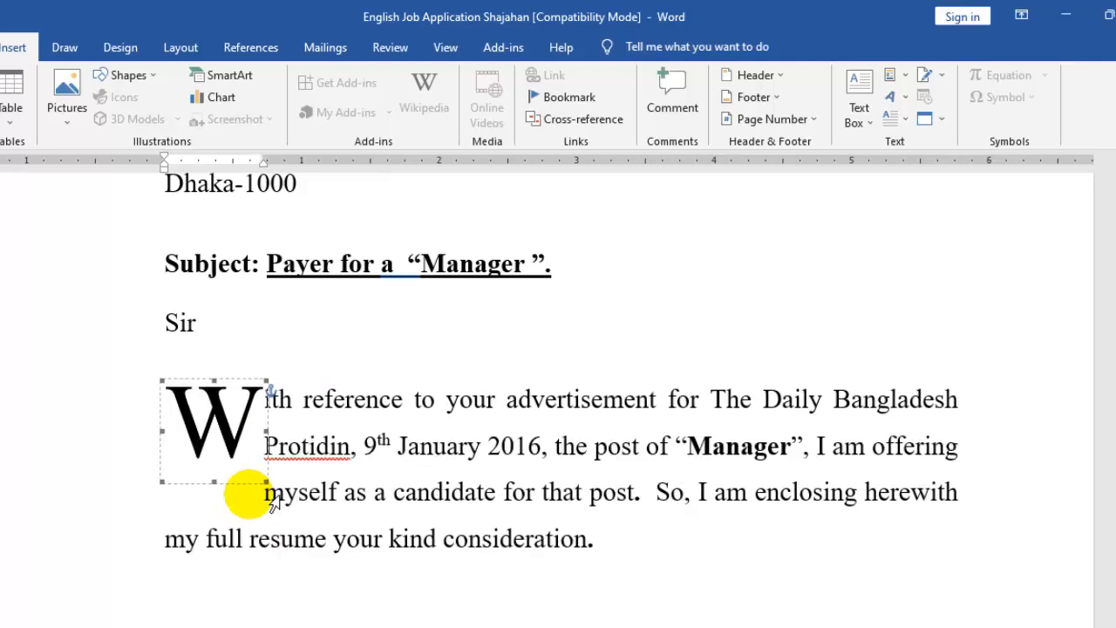
pyautogui.click(194, 473)
pyautogui.click(203, 469)
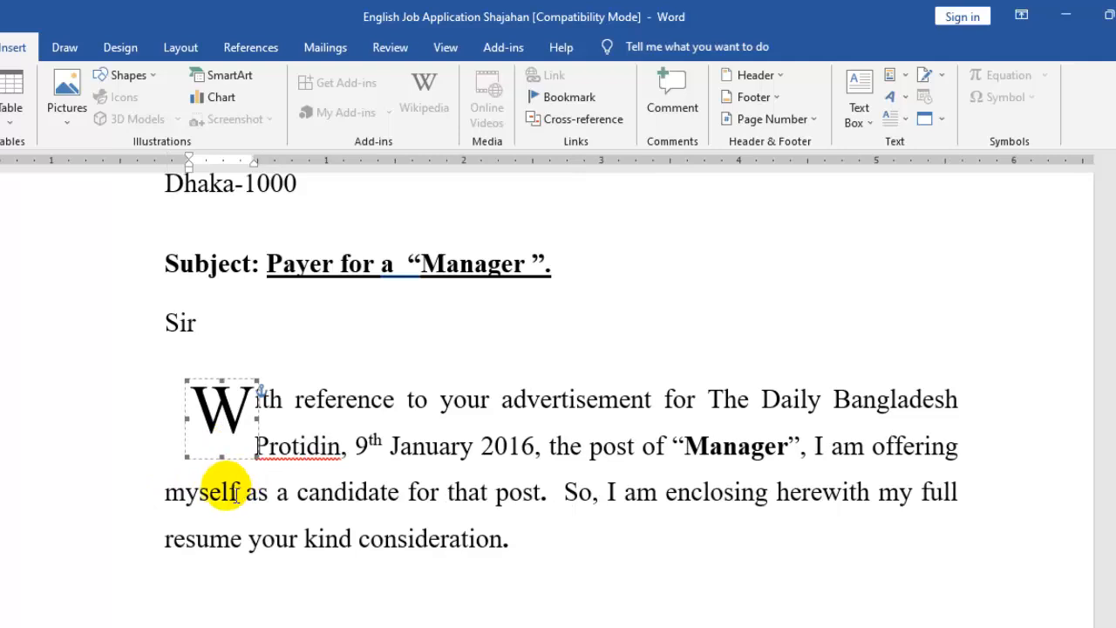
pyautogui.click(234, 490)
pyautogui.click(223, 492)
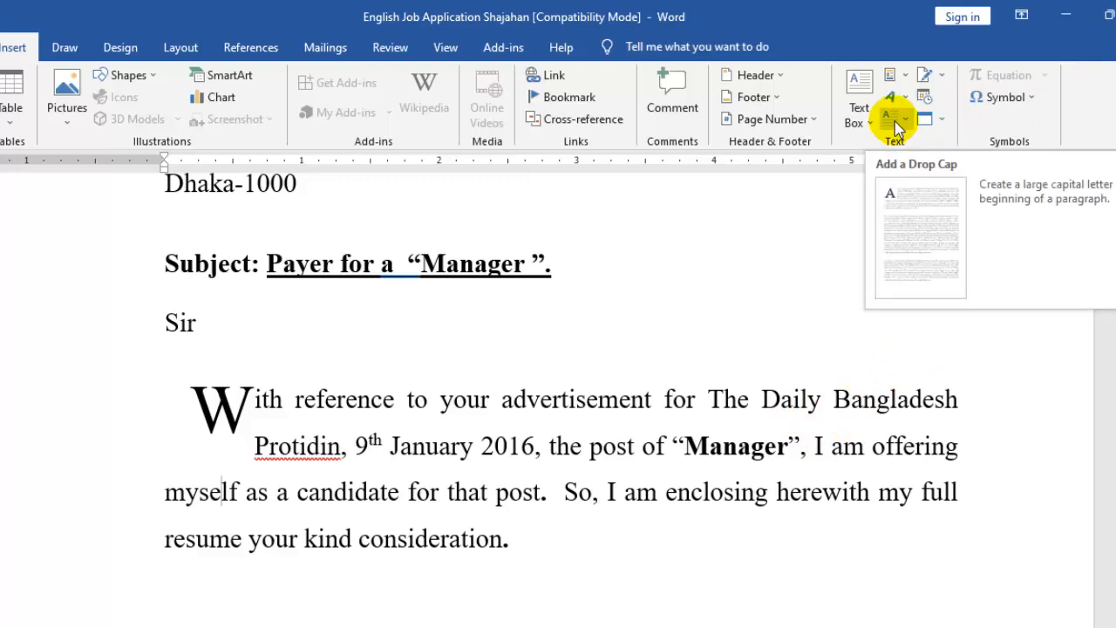
# Open the full symbol collection and browse the normal text font to the Supplemental Punctuation subset.
pyautogui.click(1005, 97)
pyautogui.click(900, 294)
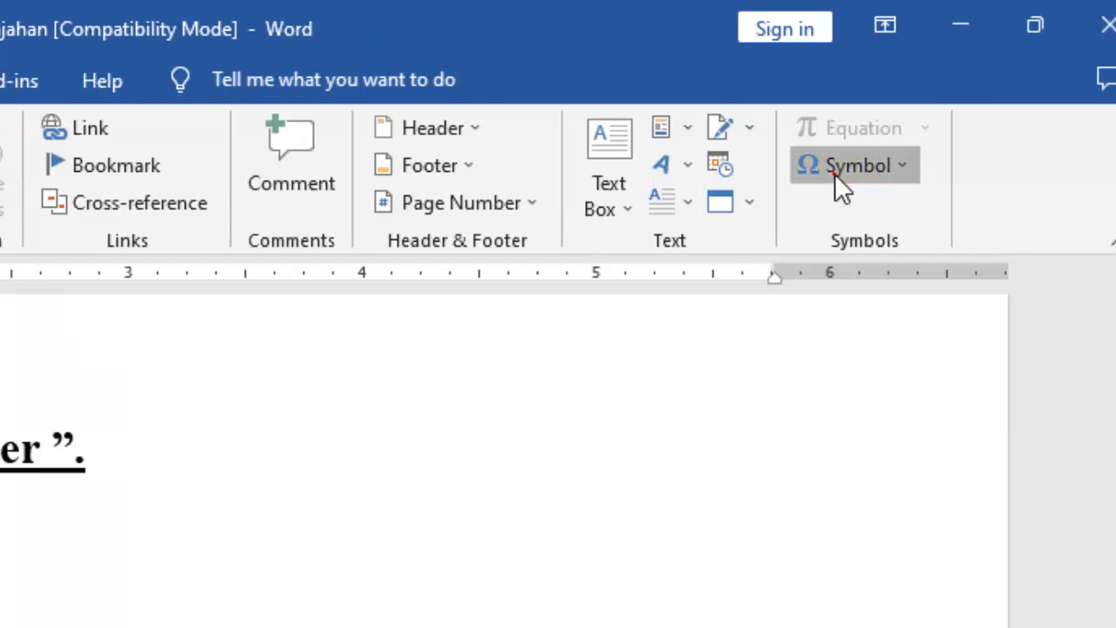
pyautogui.click(834, 174)
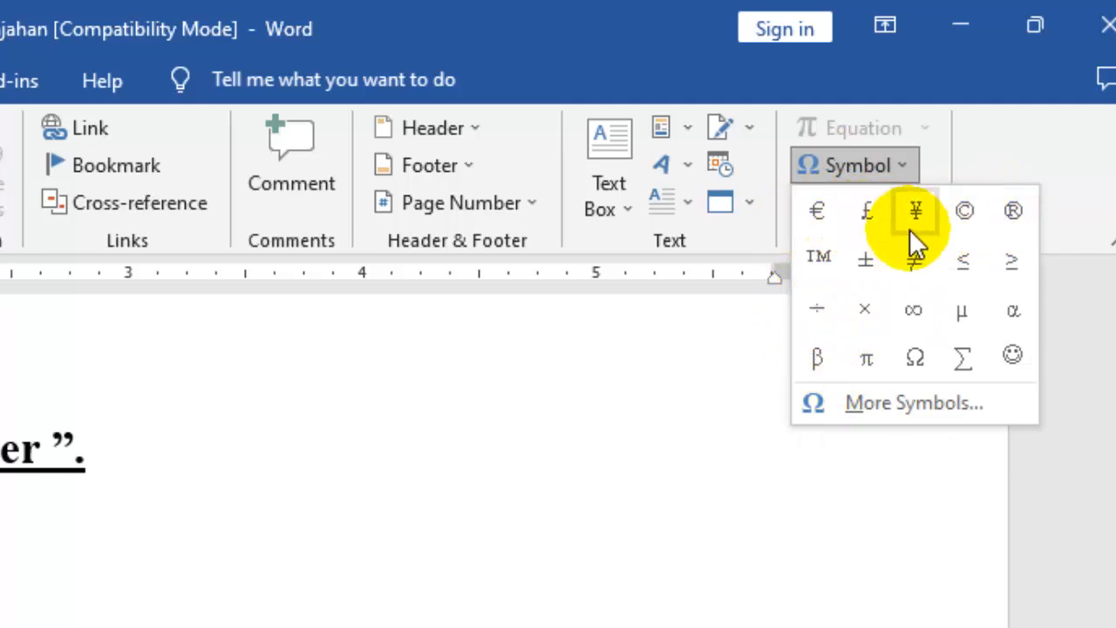
pyautogui.click(902, 409)
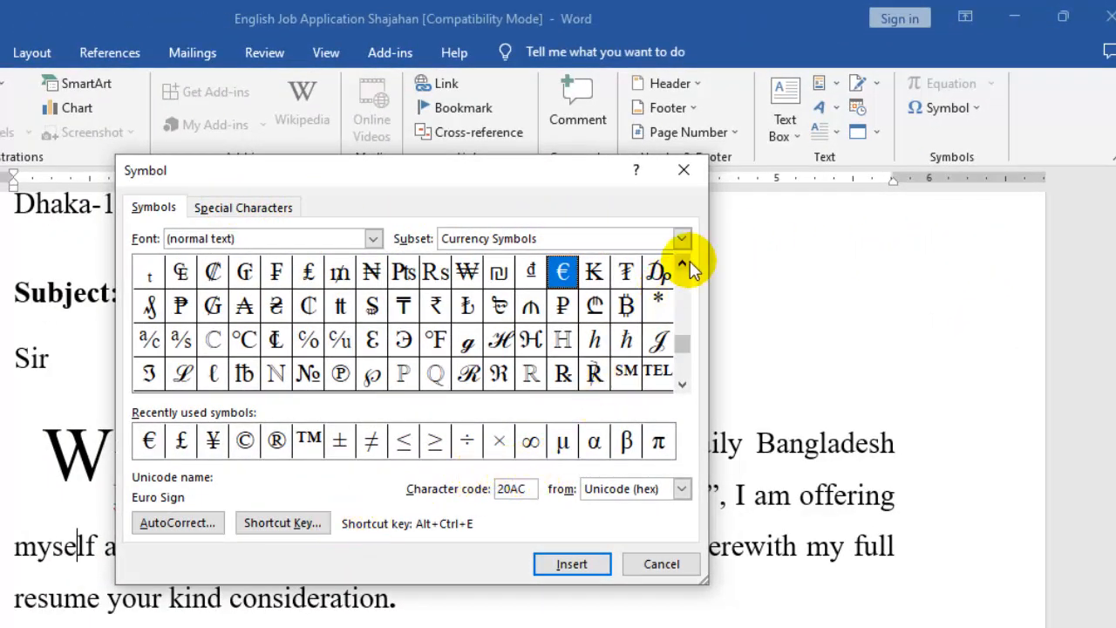
pyautogui.moveTo(682, 345); pyautogui.dragTo(678, 267)
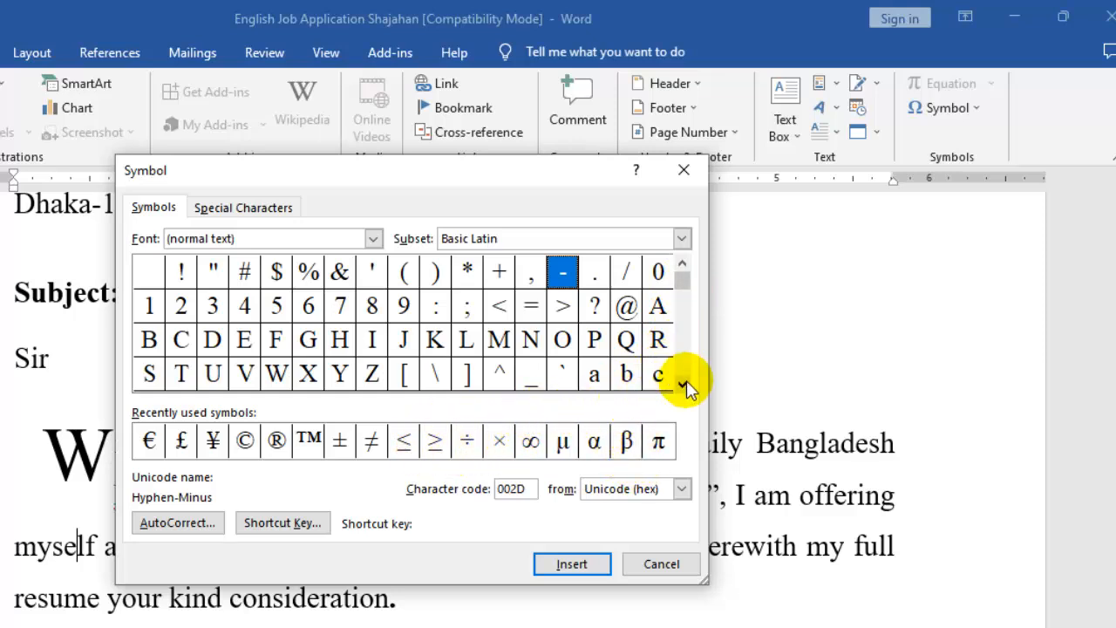
pyautogui.moveTo(683, 283); pyautogui.dragTo(677, 304)
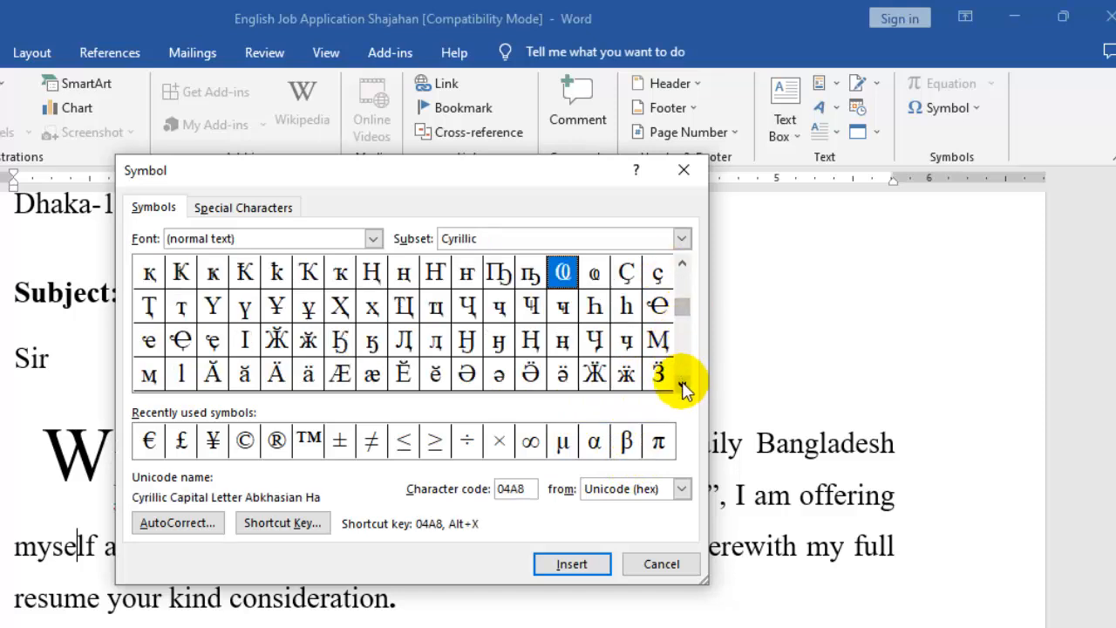
pyautogui.click(681, 381)
pyautogui.click(681, 381)
pyautogui.click(681, 381)
pyautogui.click(681, 379)
pyautogui.moveTo(680, 312); pyautogui.dragTo(683, 364)
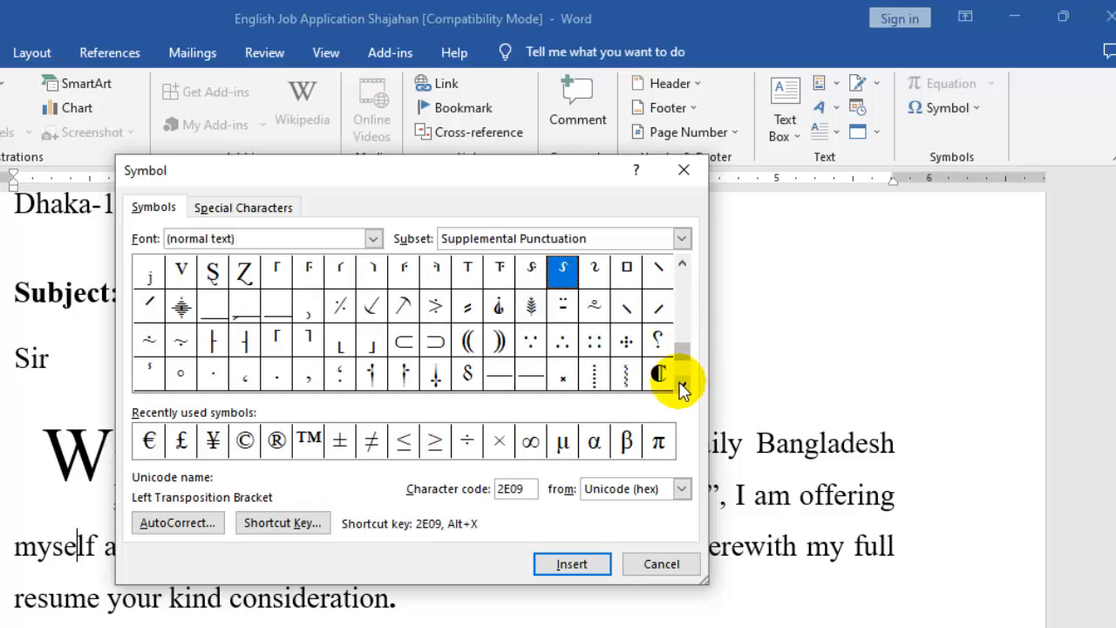
# Insert the Editorial Coronis symbol (2E0E) inside the word "myself", close the symbol collection, and select the inserted symbol.
pyautogui.click(530, 307)
pyautogui.click(535, 312)
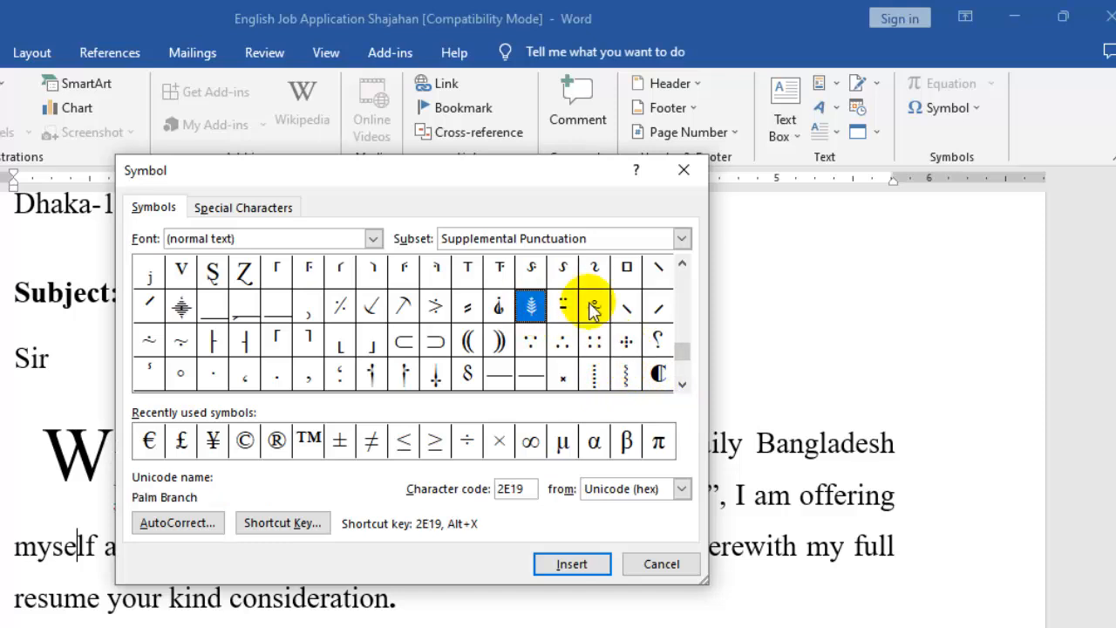
pyautogui.click(187, 305)
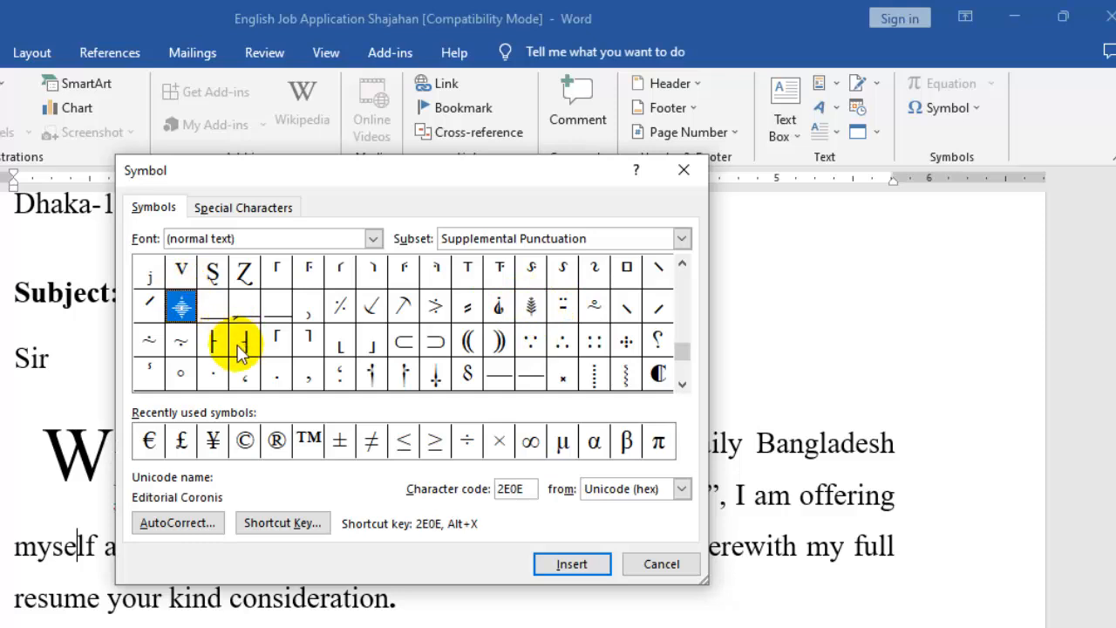
pyautogui.click(571, 563)
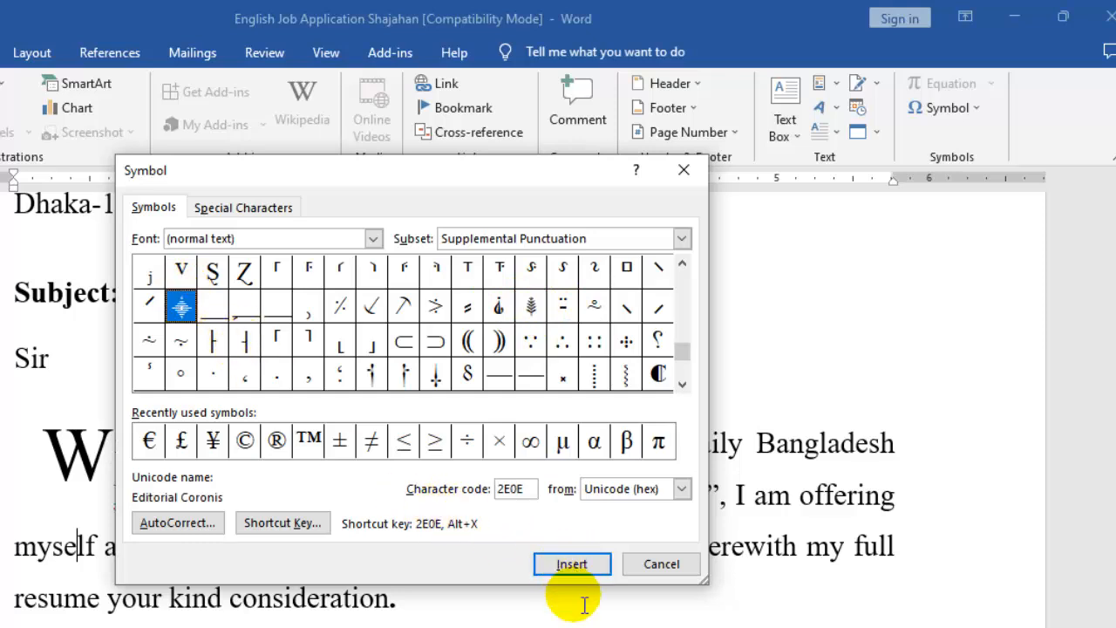
pyautogui.click(571, 563)
pyautogui.click(656, 568)
pyautogui.doubleClick(87, 546)
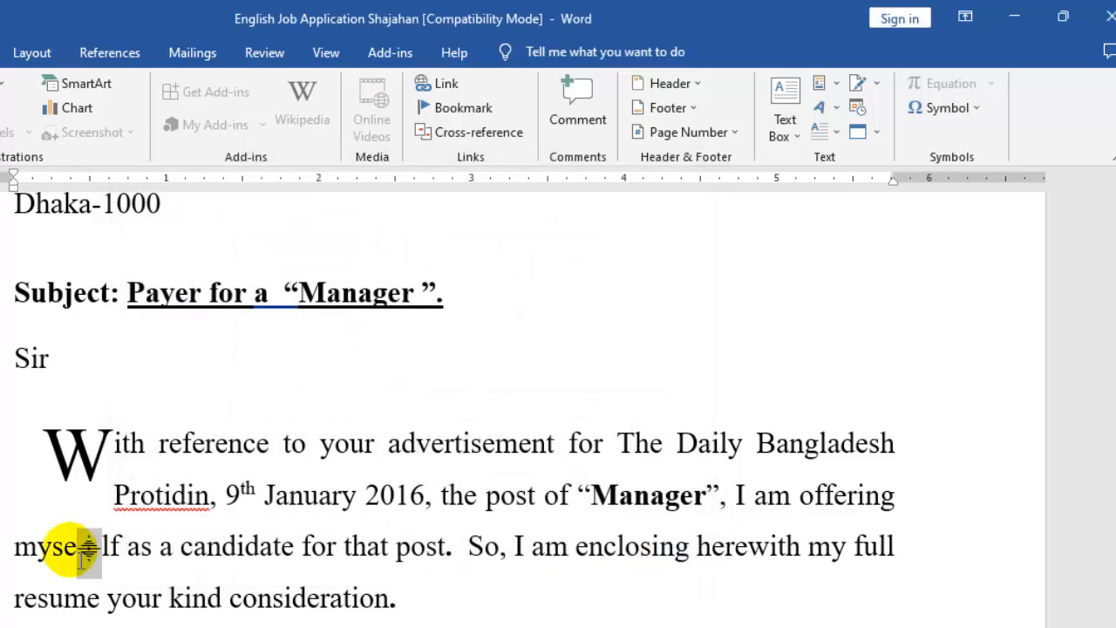
# Insert a Palm Branch symbol (2E19) on the "Sir" line, a short distance after the word.
pyautogui.click(79, 361)
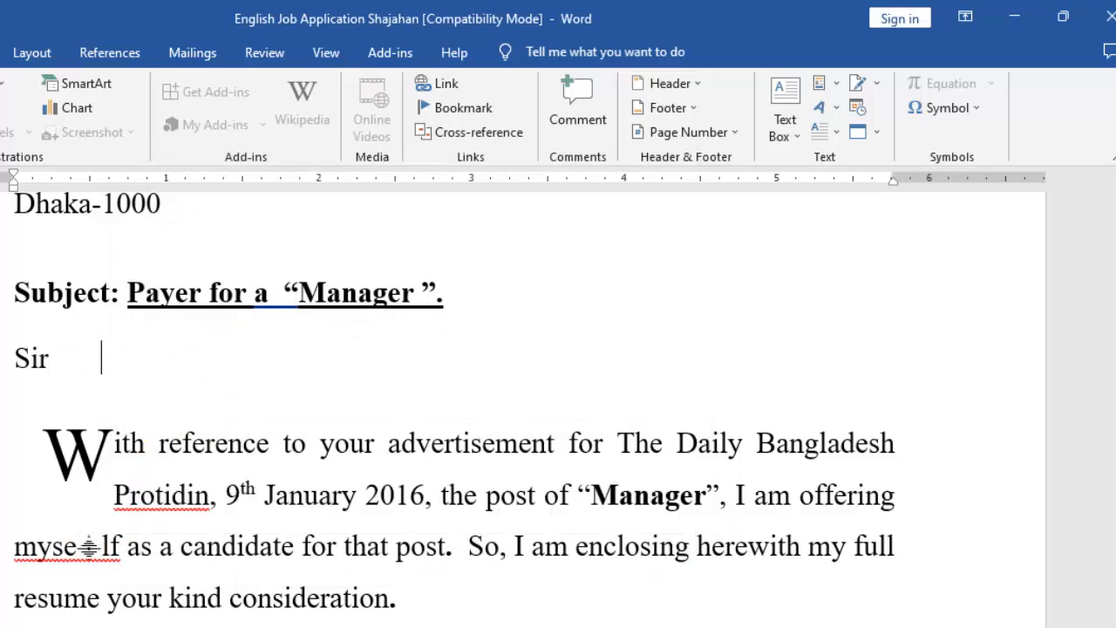
pyautogui.click(950, 110)
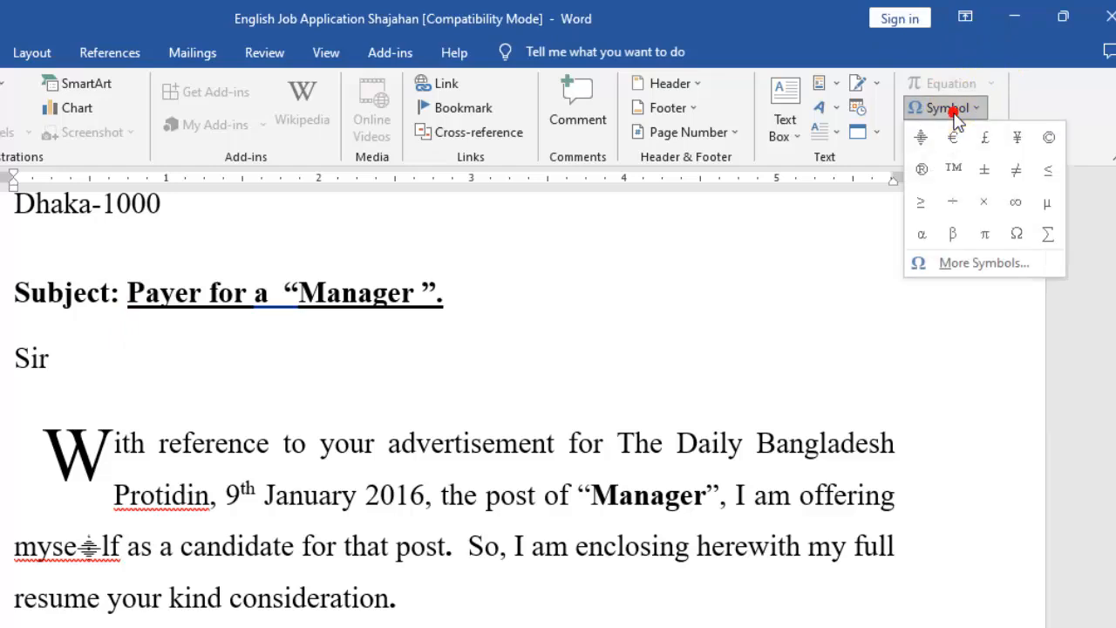
pyautogui.click(961, 264)
pyautogui.moveTo(430, 185); pyautogui.dragTo(622, 158)
pyautogui.click(722, 248)
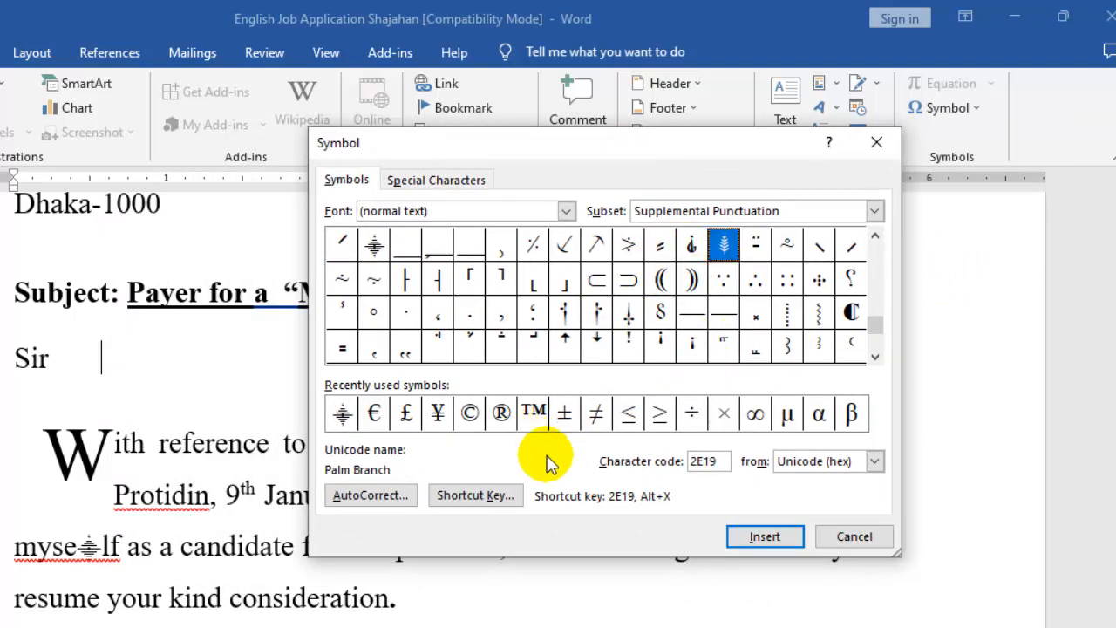
pyautogui.click(758, 538)
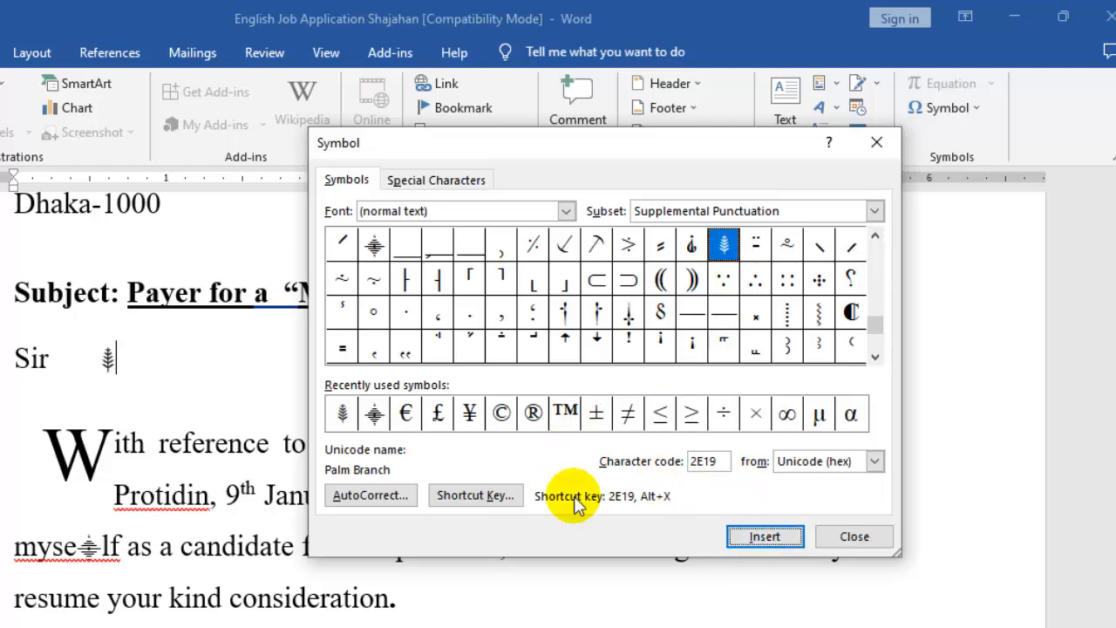
# Add three more Palm Branch symbols beside the first one and close the symbol collection.
pyautogui.click(135, 357)
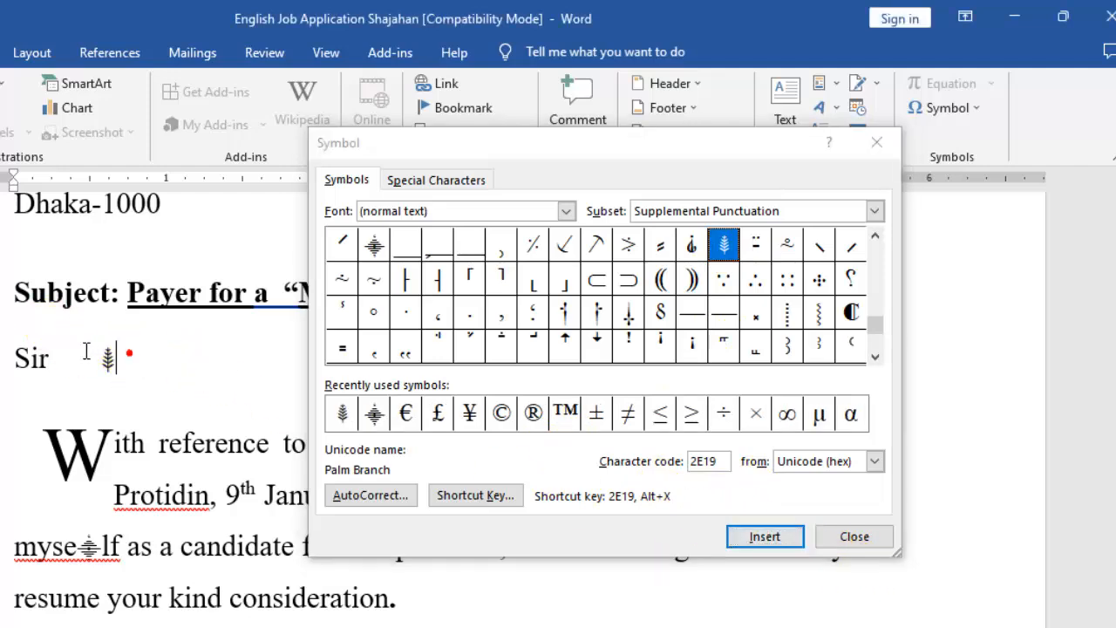
pyautogui.click(767, 536)
pyautogui.click(765, 537)
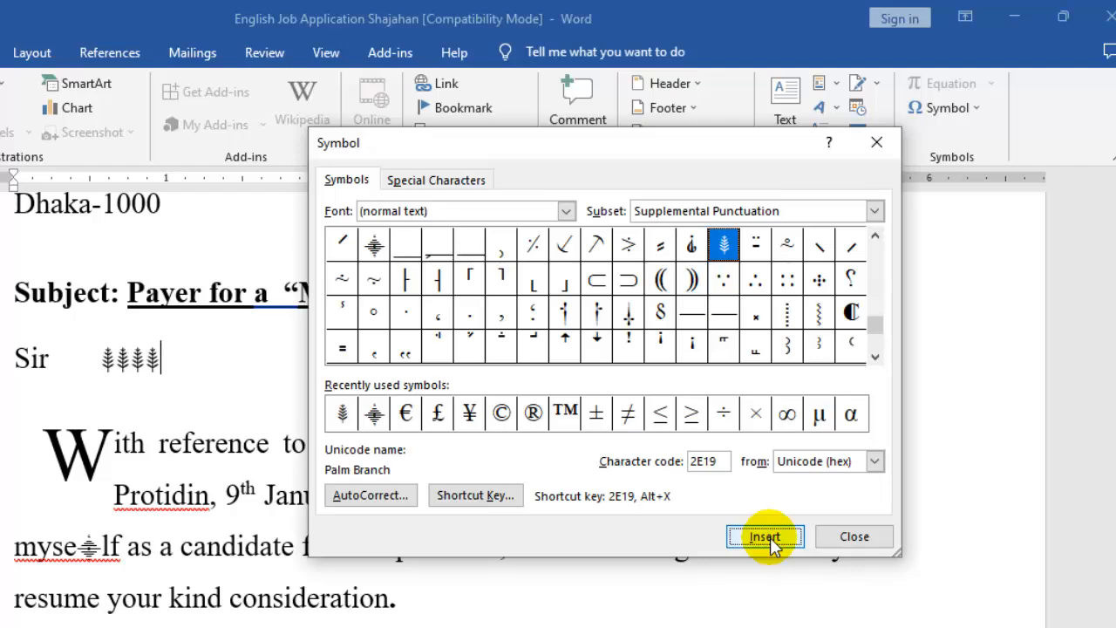
pyautogui.click(855, 536)
pyautogui.moveTo(200, 369); pyautogui.dragTo(97, 359)
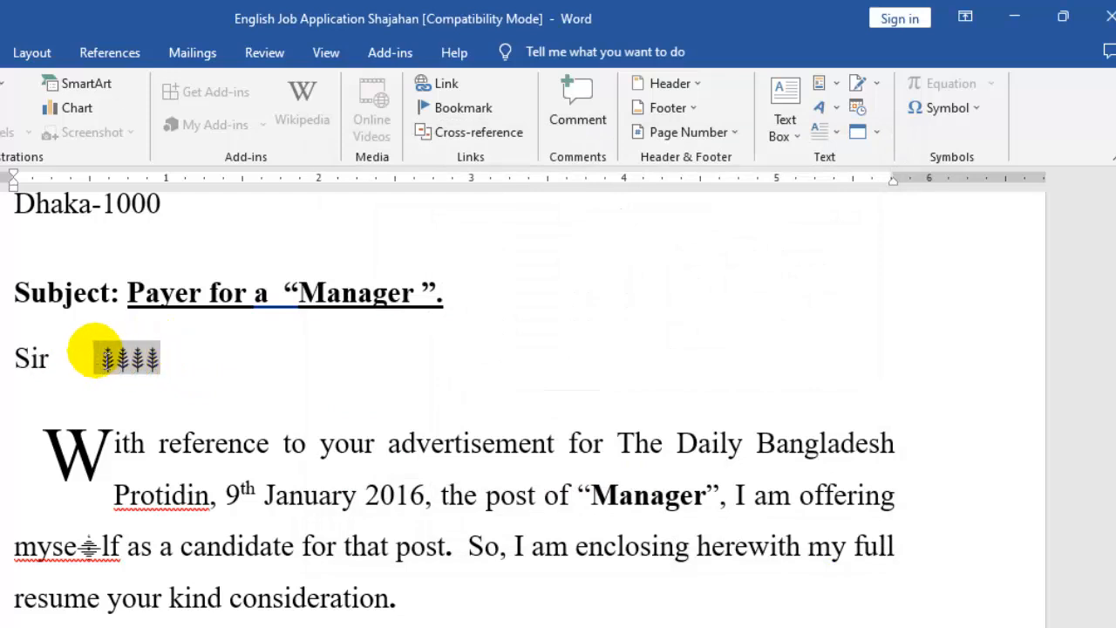
pyautogui.click(239, 403)
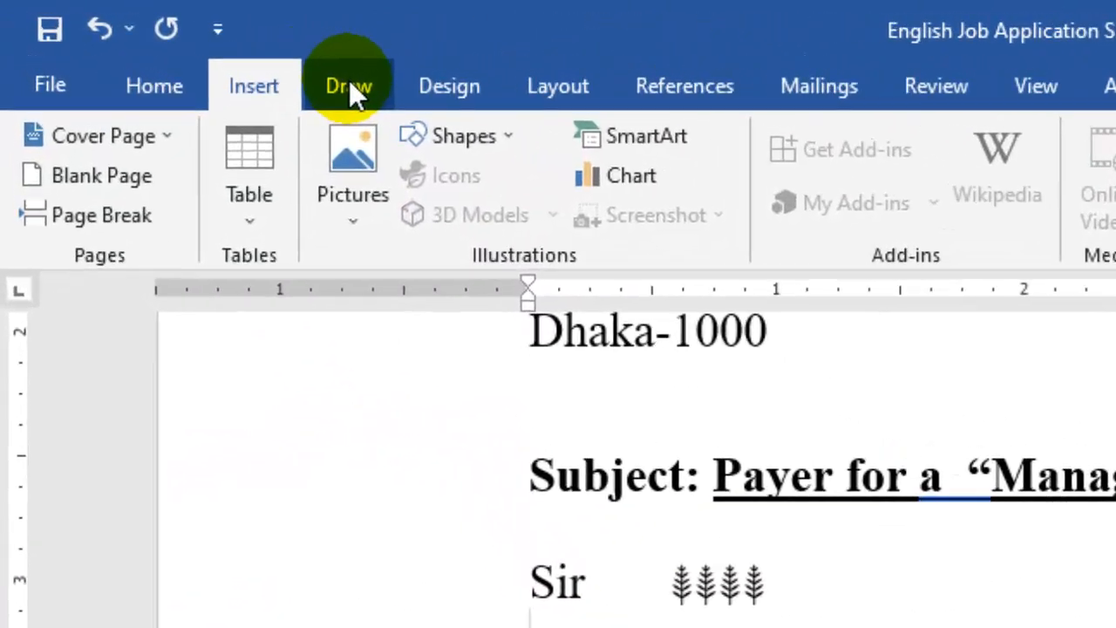
pyautogui.click(163, 80)
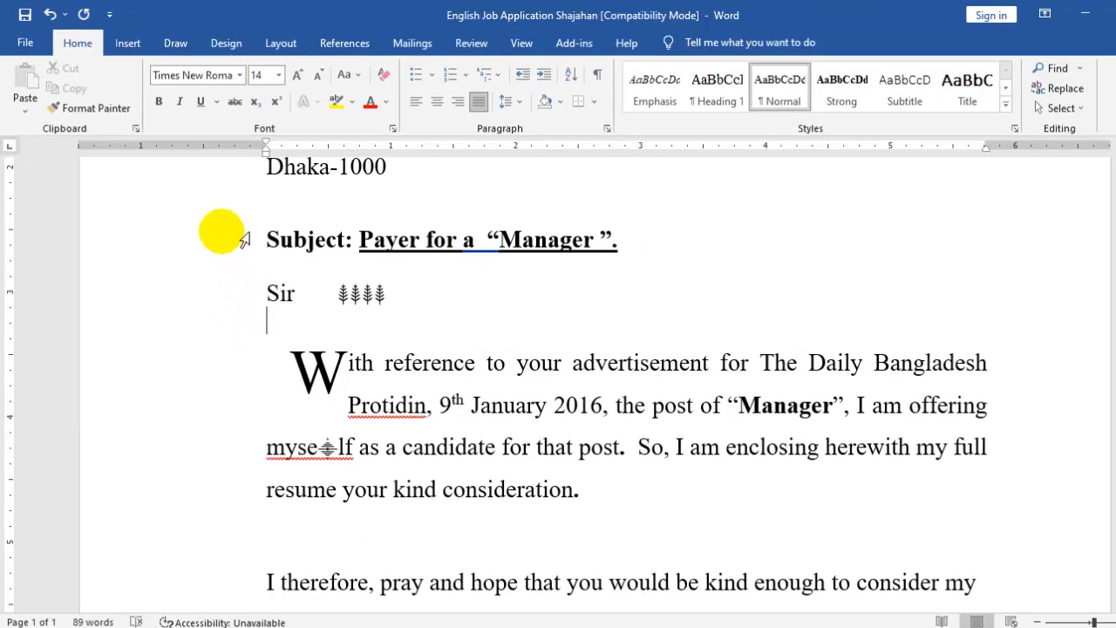
pyautogui.click(128, 43)
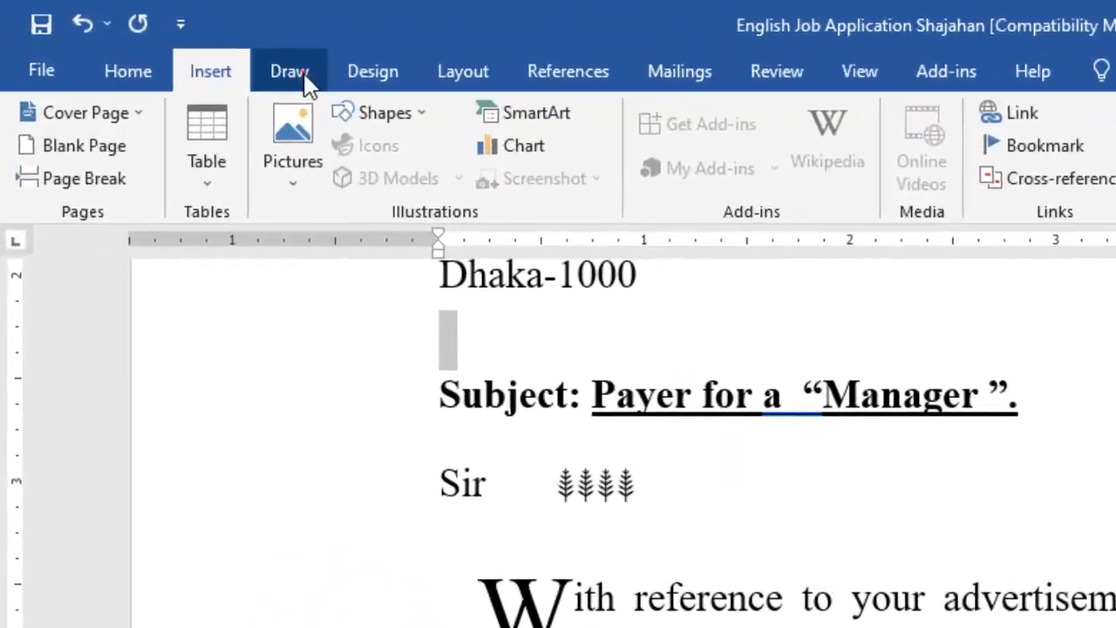
# Show the drawing tools and start a new page after the signature name at the end of the letter.
pyautogui.click(172, 44)
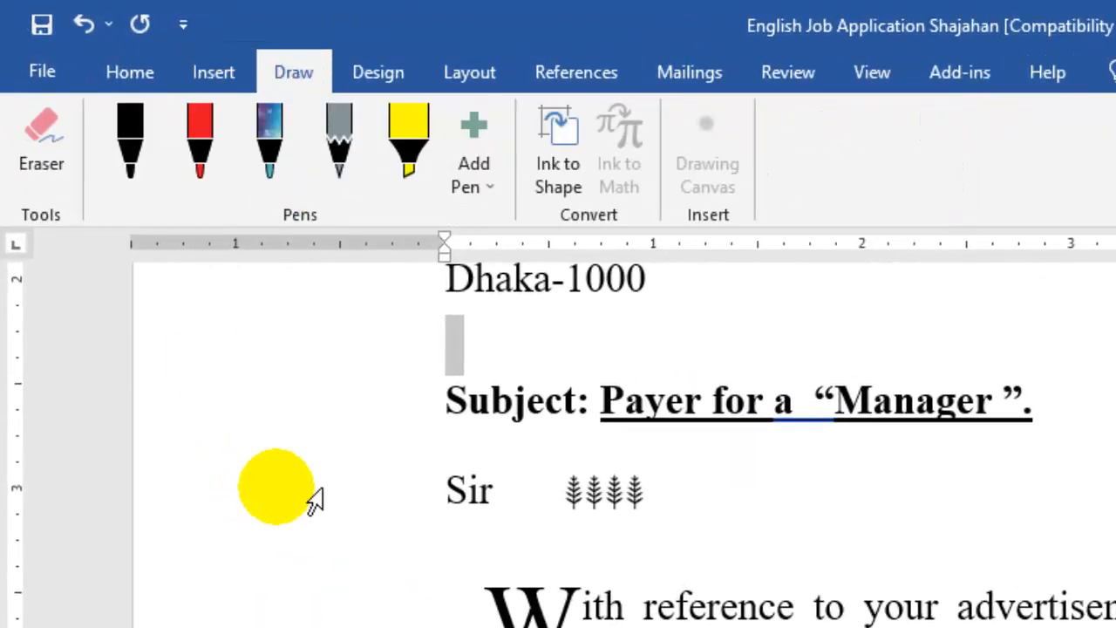
pyautogui.scroll(-15, 996, 511)
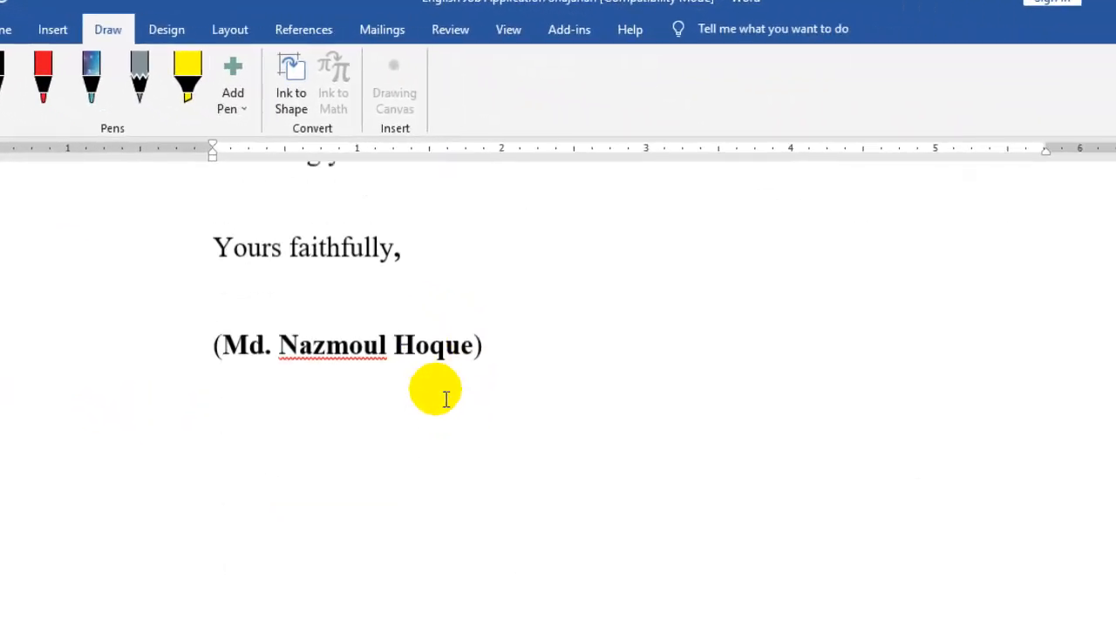
pyautogui.click(526, 327)
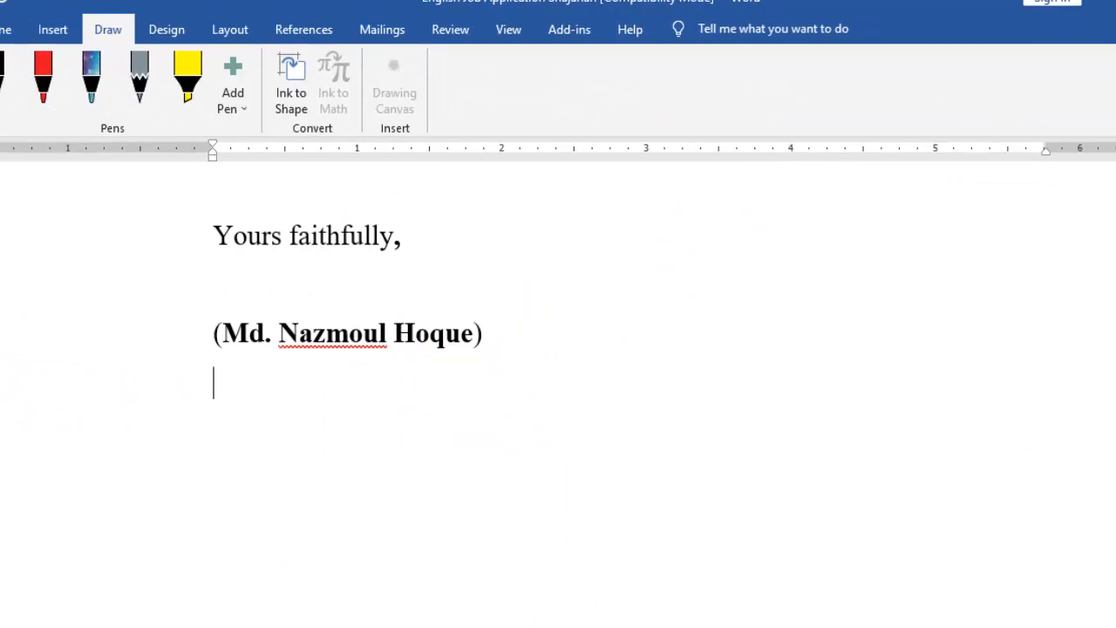
pyautogui.hotkey('ctrl', 'Return')
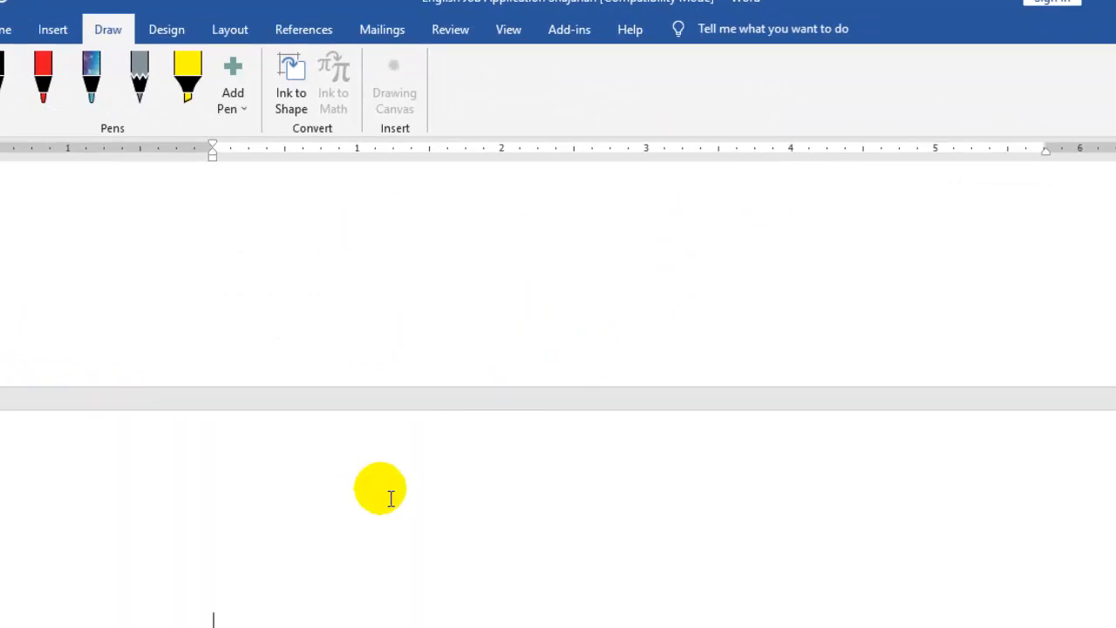
# Choose the yellow 6 mm highlighter from the available drawing pens.
pyautogui.scroll(-3, 436, 492)
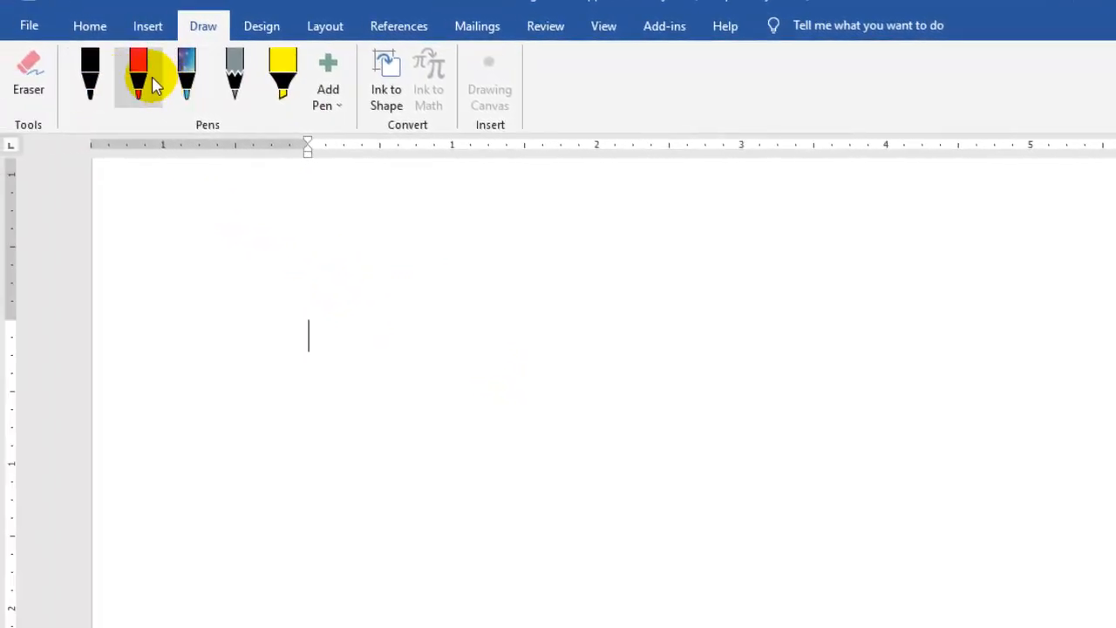
pyautogui.click(186, 78)
pyautogui.click(283, 83)
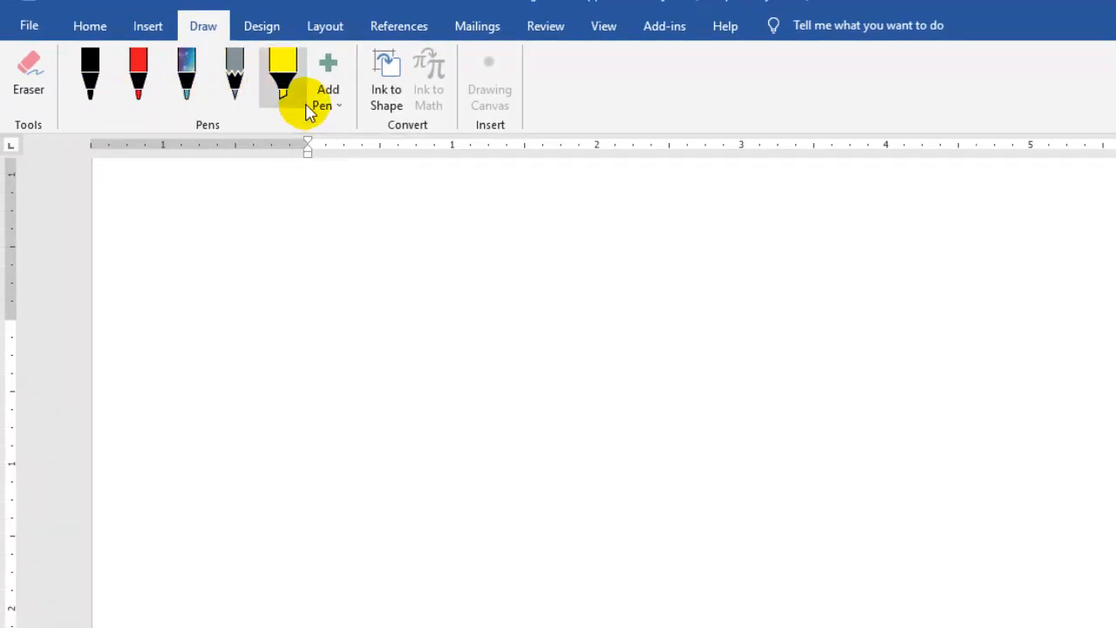
pyautogui.scroll(3, 302, 224)
pyautogui.click(279, 82)
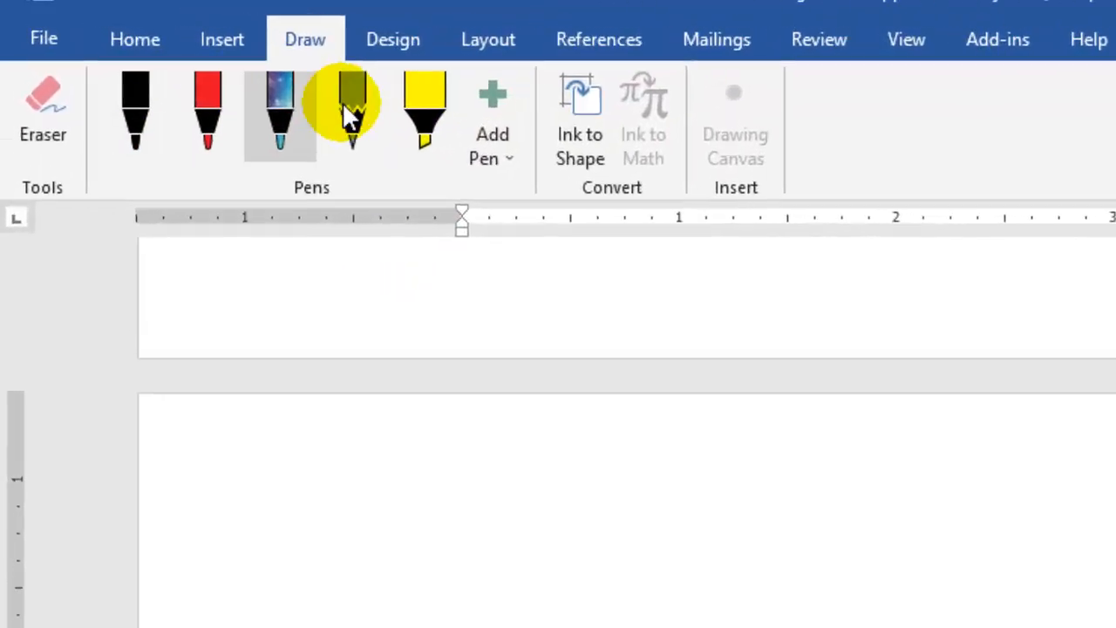
pyautogui.click(313, 84)
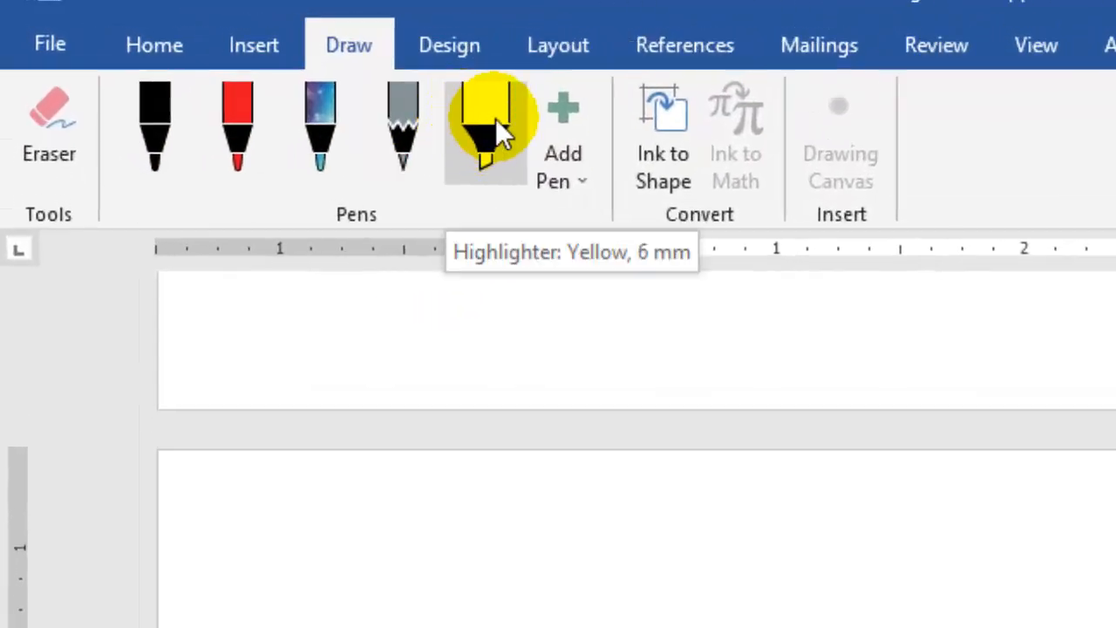
pyautogui.click(495, 118)
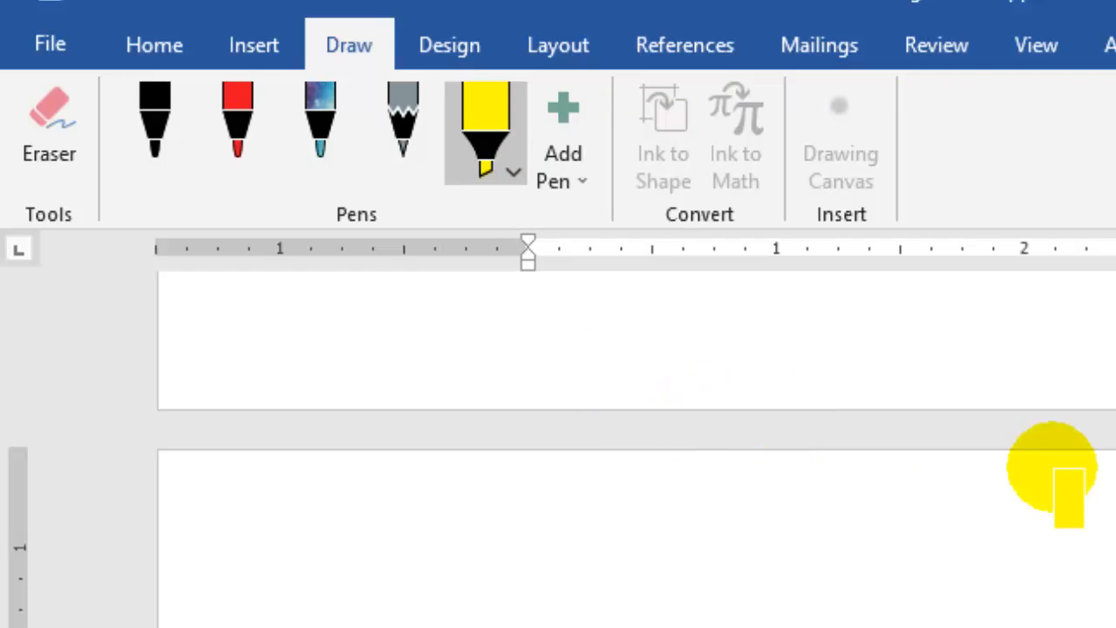
# Highlight the signature name at the end of the letter in yellow with the highlighter.
pyautogui.scroll(5, 1050, 466)
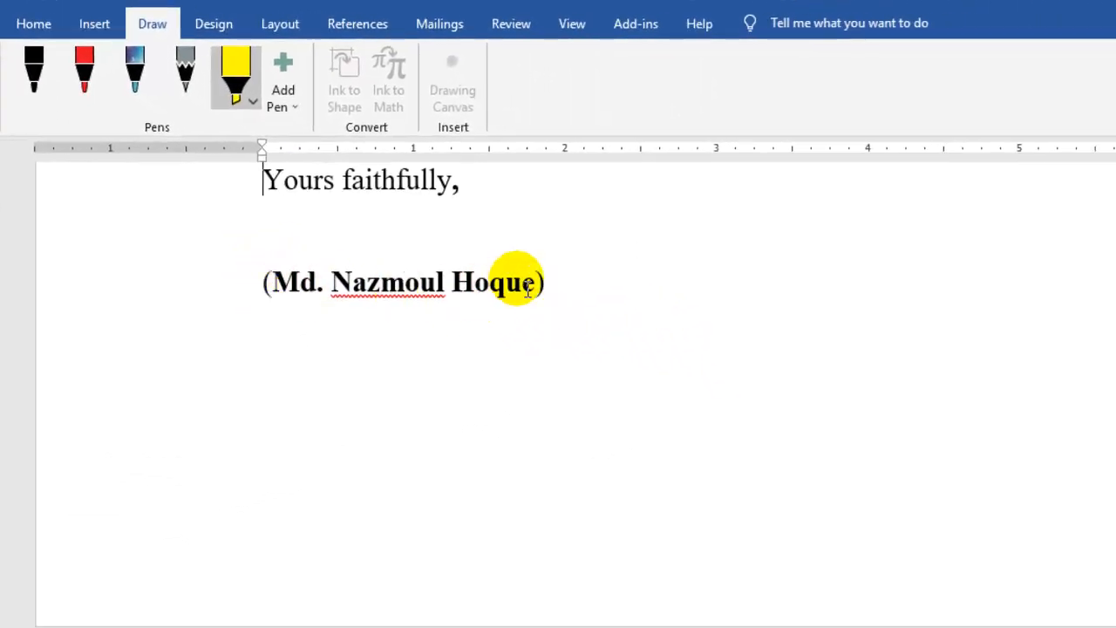
pyautogui.moveTo(553, 284); pyautogui.dragTo(265, 293)
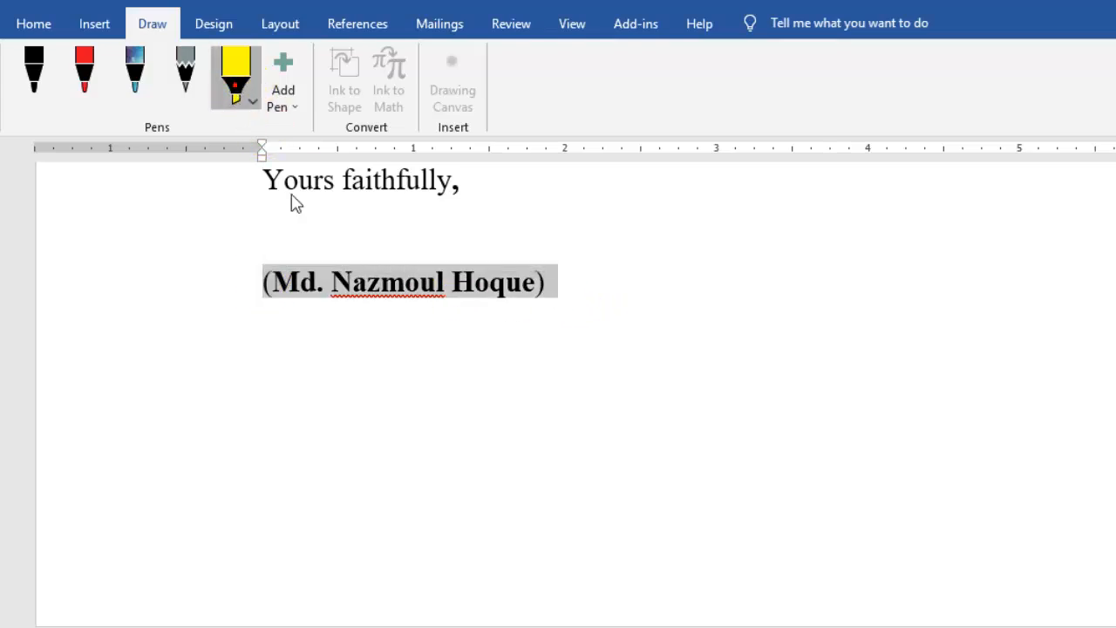
pyautogui.click(470, 293)
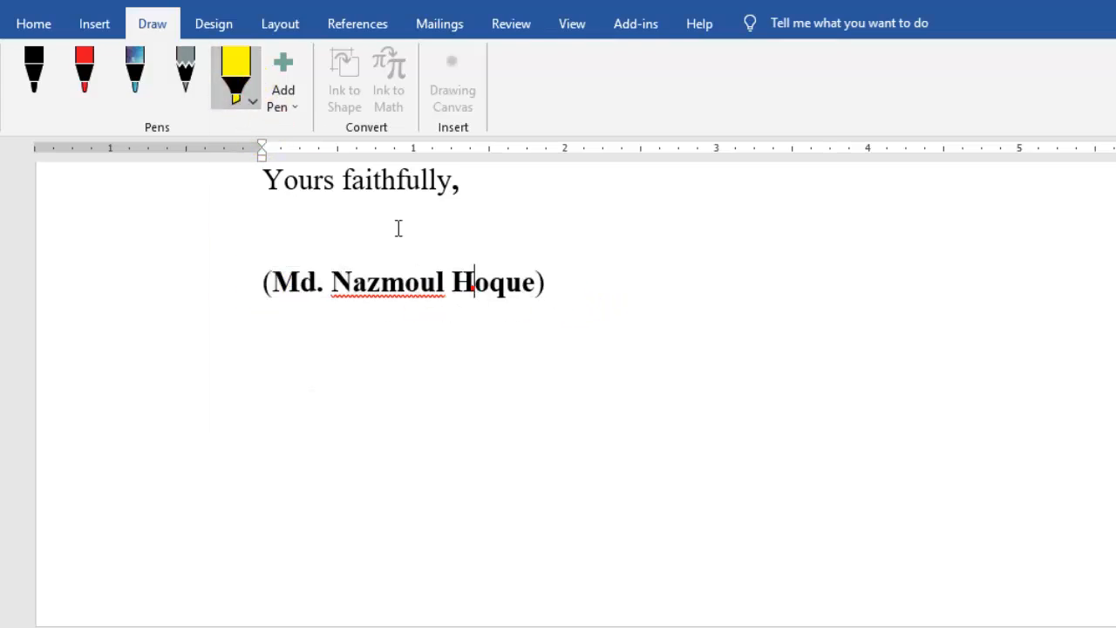
pyautogui.click(253, 102)
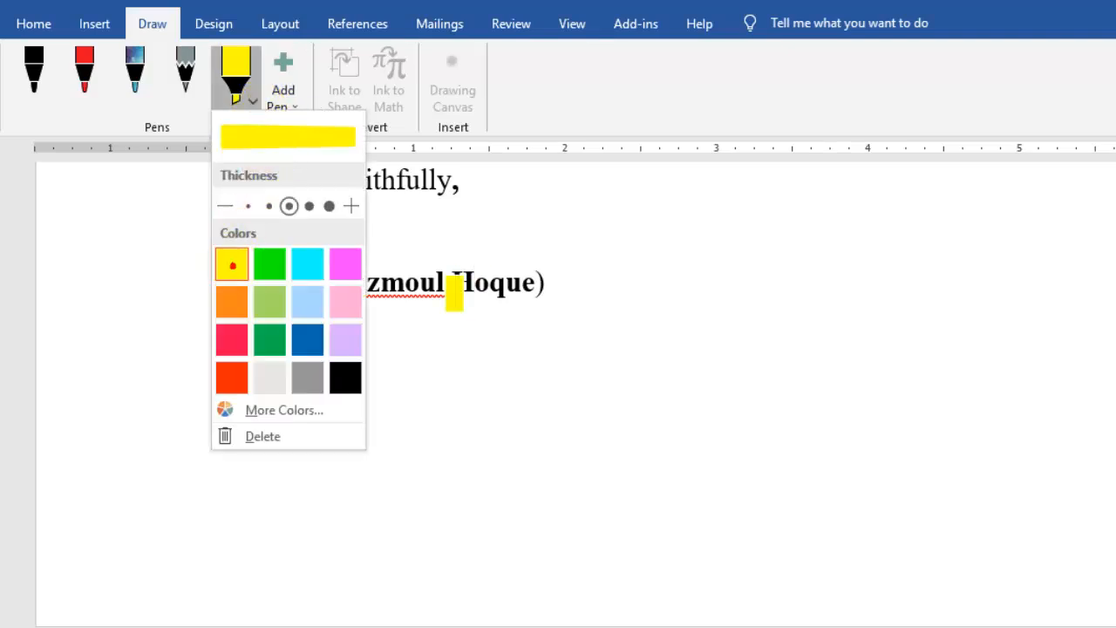
pyautogui.click(515, 299)
pyautogui.moveTo(531, 282); pyautogui.dragTo(281, 289)
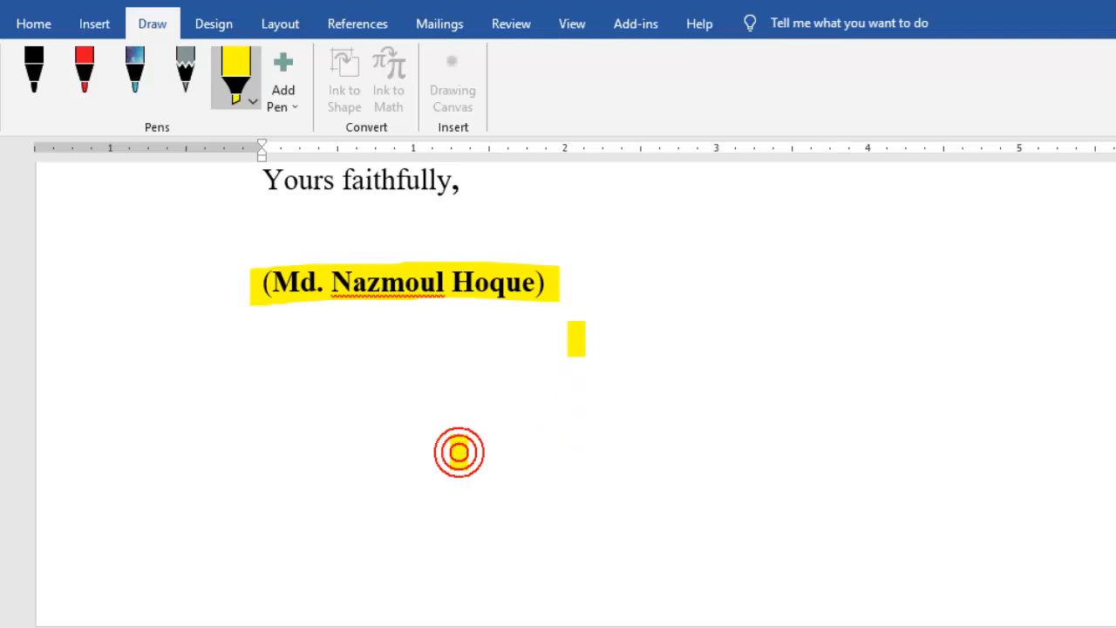
# Scribble looping yellow highlighter strokes around the letter's closing and in the blank area beside the signature.
pyautogui.moveTo(508, 431)
pyautogui.mouseDown()
pyautogui.moveTo(723, 361)
pyautogui.moveTo(584, 388)
pyautogui.moveTo(447, 341)
pyautogui.moveTo(488, 384)
pyautogui.moveTo(640, 231)
pyautogui.moveTo(679, 270)
pyautogui.moveTo(559, 281)
pyautogui.moveTo(375, 202)
pyautogui.moveTo(292, 218)
pyautogui.moveTo(462, 260)
pyautogui.moveTo(637, 187)
pyautogui.mouseUp()
pyautogui.moveTo(960, 225); pyautogui.dragTo(857, 473)
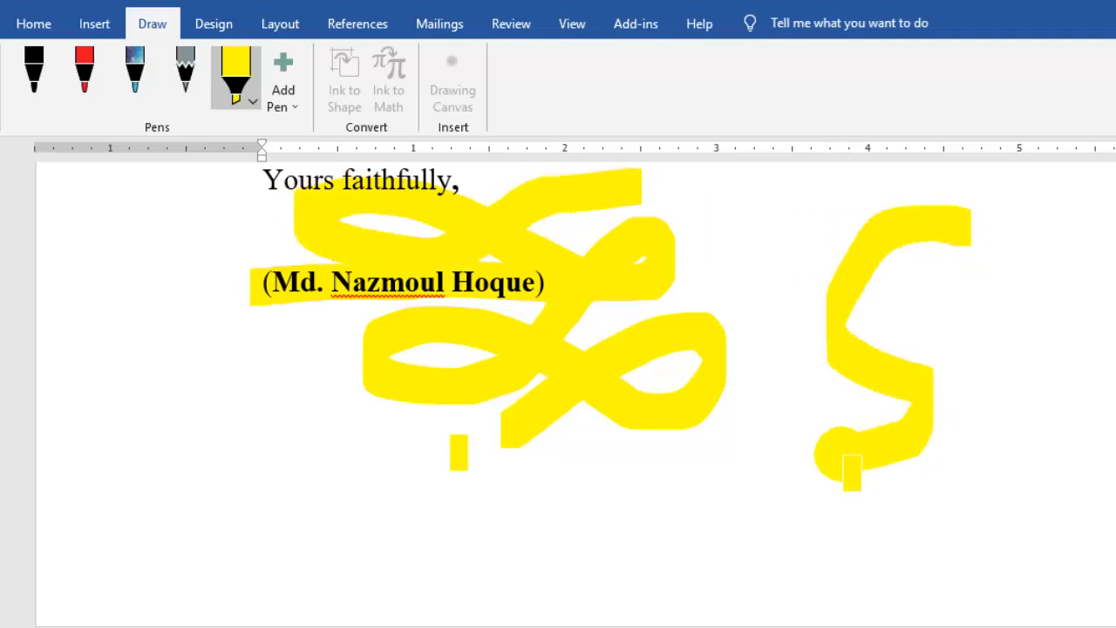
pyautogui.moveTo(814, 207)
pyautogui.mouseDown()
pyautogui.moveTo(846, 254)
pyautogui.moveTo(962, 288)
pyautogui.moveTo(977, 366)
pyautogui.moveTo(854, 341)
pyautogui.moveTo(736, 353)
pyautogui.moveTo(810, 429)
pyautogui.moveTo(732, 471)
pyautogui.mouseUp()
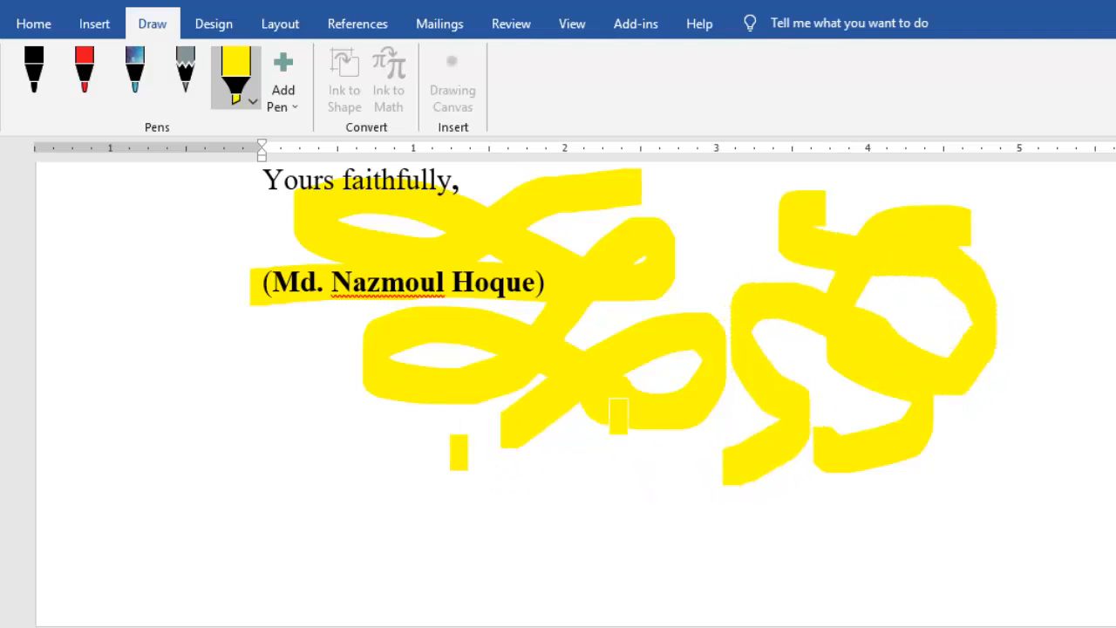
# Draw winding yellow highlighter strokes across the subject line, the salutation and the first paragraph.
pyautogui.scroll(-1, 459, 451)
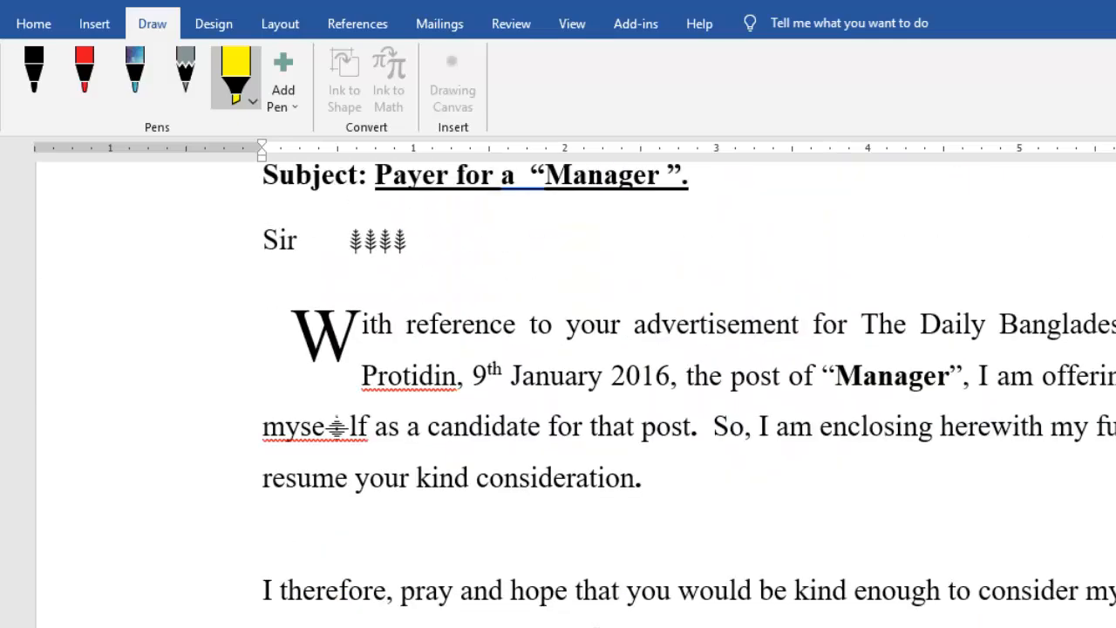
pyautogui.scroll(2, 558, 383)
pyautogui.scroll(-1, 558, 383)
pyautogui.moveTo(969, 263)
pyautogui.mouseDown()
pyautogui.moveTo(743, 272)
pyautogui.moveTo(767, 414)
pyautogui.moveTo(736, 545)
pyautogui.moveTo(579, 427)
pyautogui.moveTo(545, 523)
pyautogui.moveTo(582, 621)
pyautogui.moveTo(462, 585)
pyautogui.mouseUp()
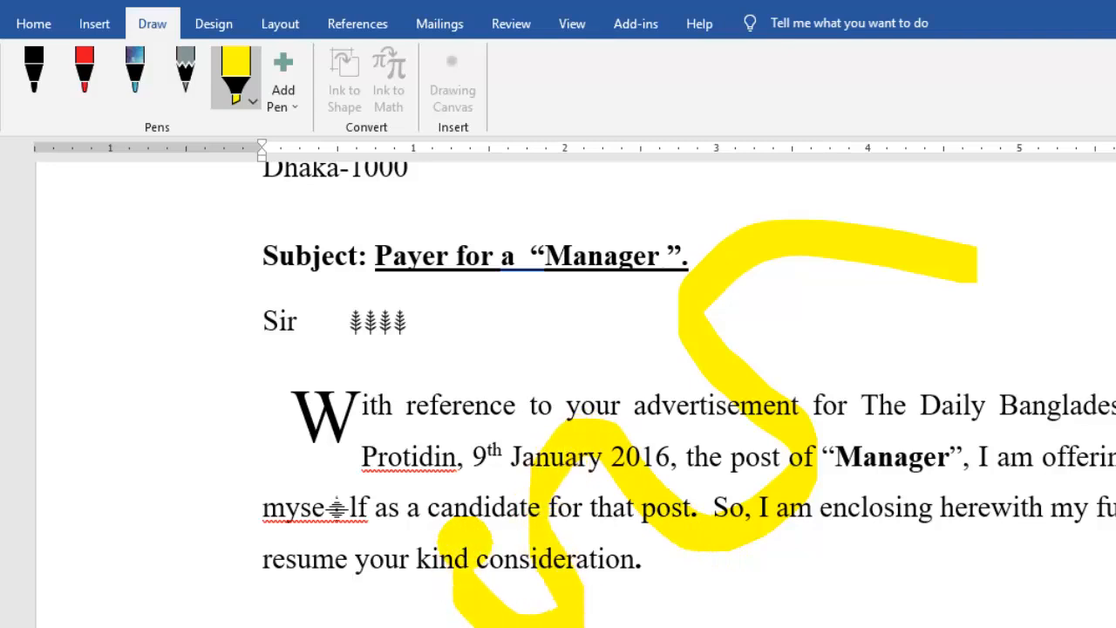
pyautogui.moveTo(489, 323)
pyautogui.mouseDown()
pyautogui.moveTo(703, 332)
pyautogui.moveTo(894, 431)
pyautogui.moveTo(728, 336)
pyautogui.moveTo(462, 396)
pyautogui.moveTo(435, 301)
pyautogui.moveTo(350, 312)
pyautogui.moveTo(341, 387)
pyautogui.moveTo(277, 318)
pyautogui.moveTo(296, 331)
pyautogui.mouseUp()
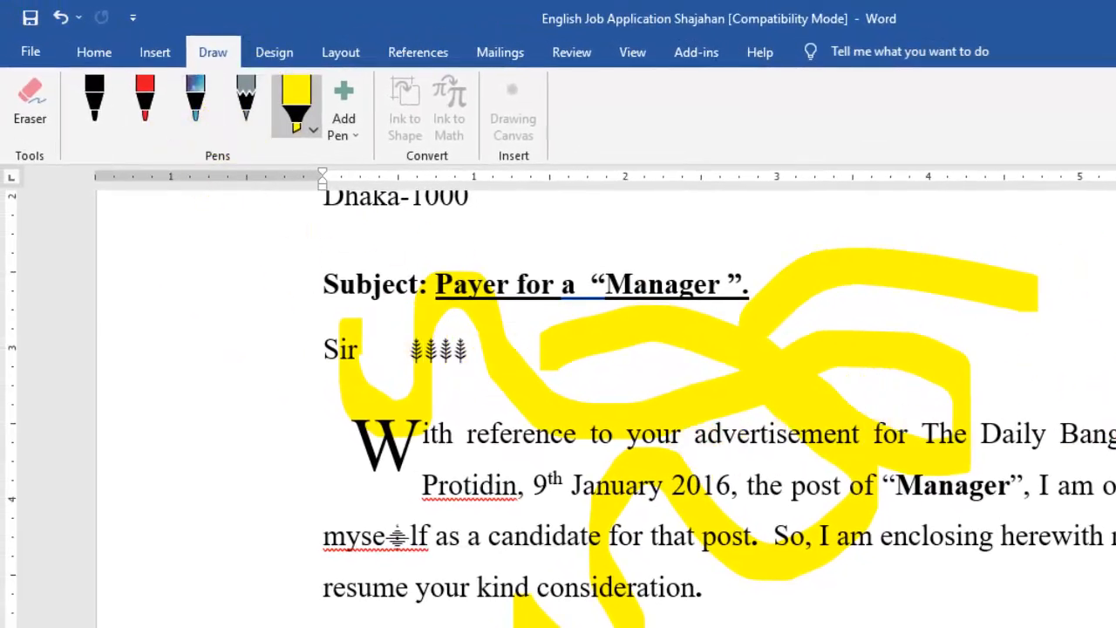
# Draw a looping yellow highlighter stroke over the date and the recipient's address block.
pyautogui.scroll(-9, 606, 401)
pyautogui.scroll(13, 606, 401)
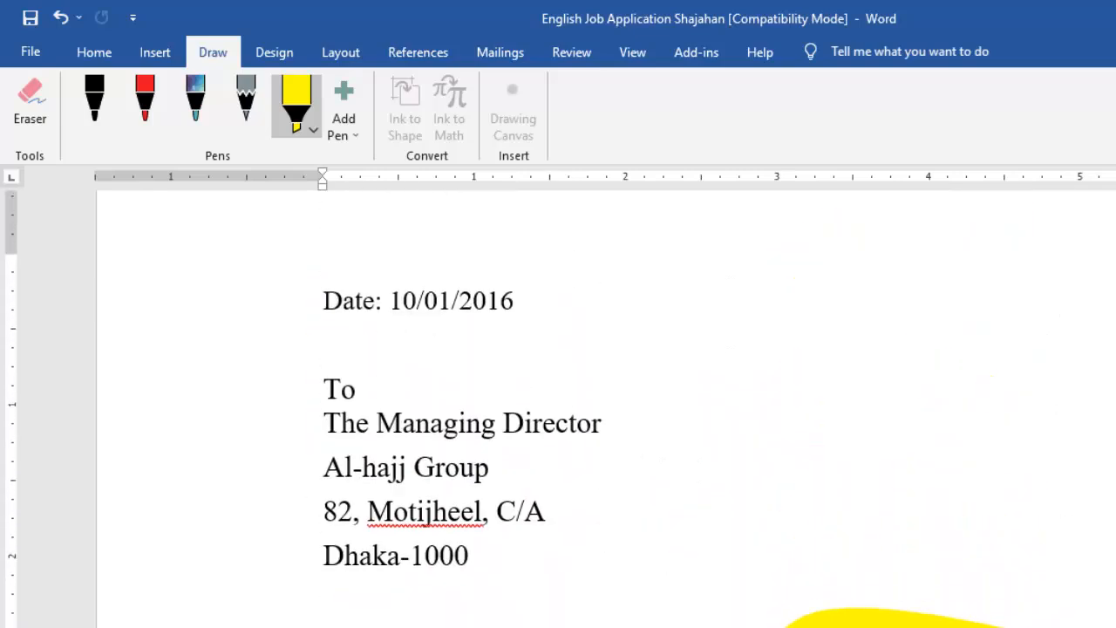
pyautogui.moveTo(323, 251)
pyautogui.mouseDown()
pyautogui.moveTo(448, 513)
pyautogui.moveTo(538, 395)
pyautogui.mouseUp()
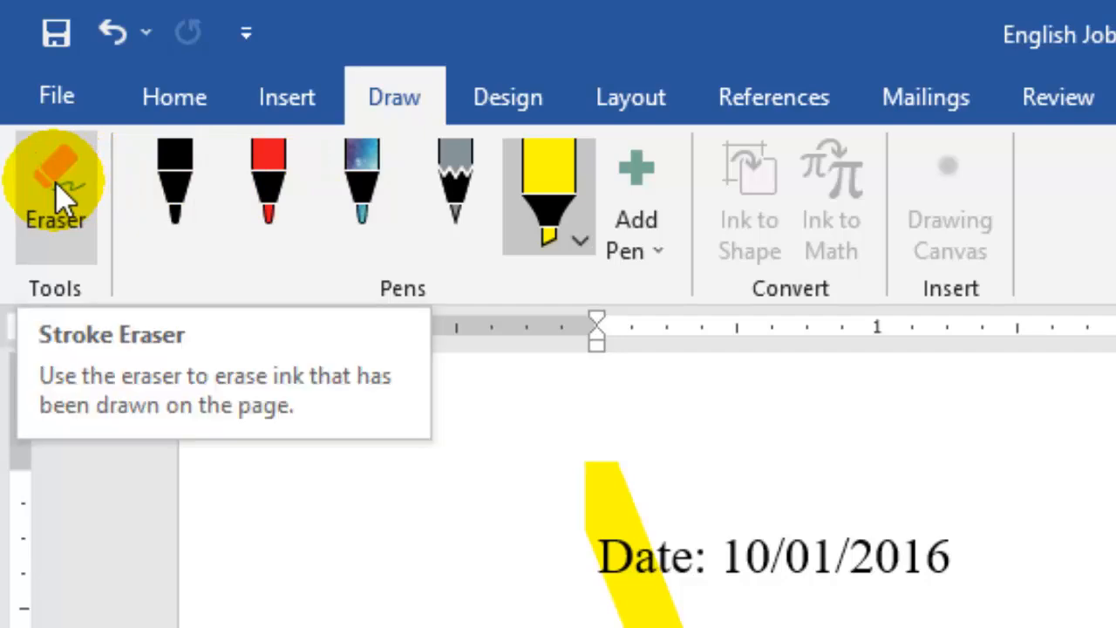
# Erase the yellow strokes over the date, address block, subject line and first paragraph with the Stroke Eraser.
pyautogui.click(56, 184)
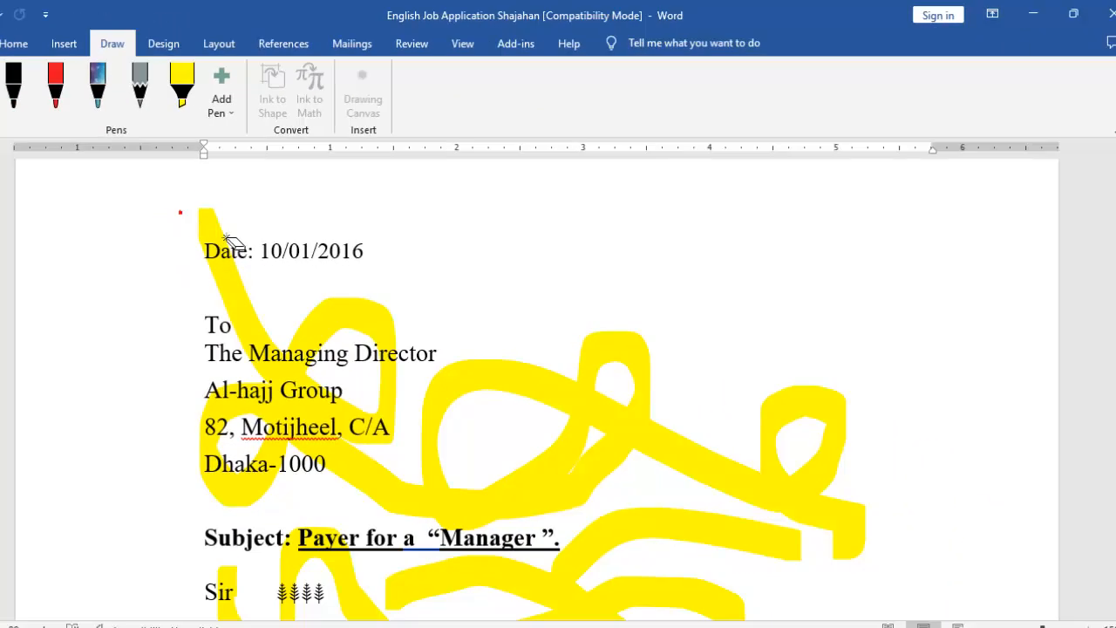
pyautogui.moveTo(229, 241)
pyautogui.mouseDown()
pyautogui.moveTo(292, 297)
pyautogui.moveTo(738, 466)
pyautogui.mouseUp()
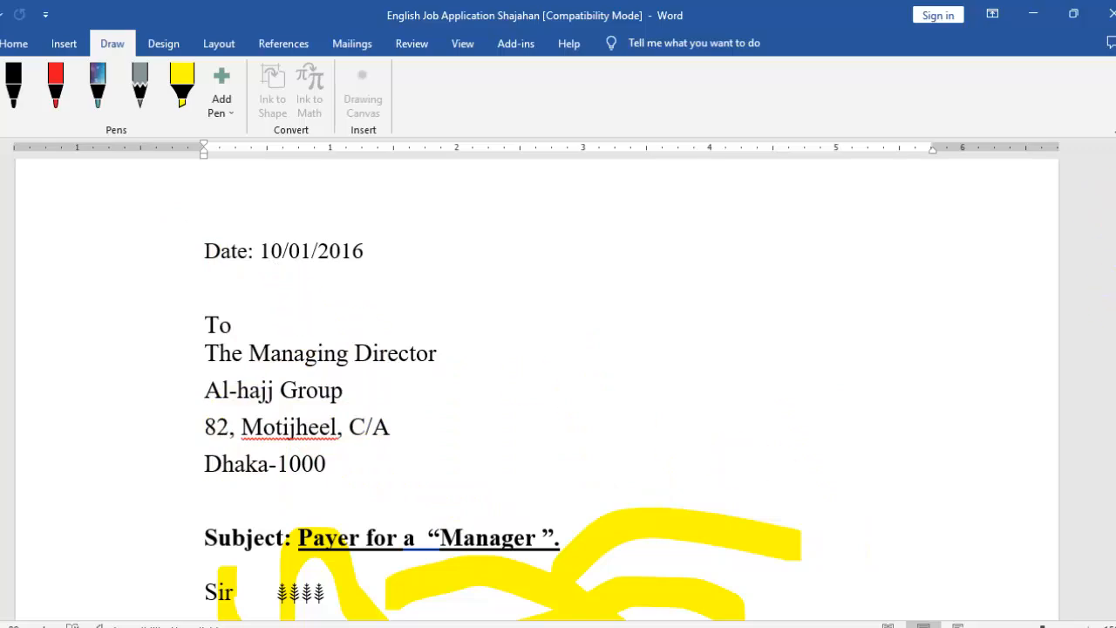
pyautogui.scroll(-15, 558, 383)
pyautogui.moveTo(399, 386); pyautogui.dragTo(440, 570)
pyautogui.moveTo(704, 560); pyautogui.dragTo(737, 545)
pyautogui.moveTo(1114, 301); pyautogui.dragTo(1112, 249)
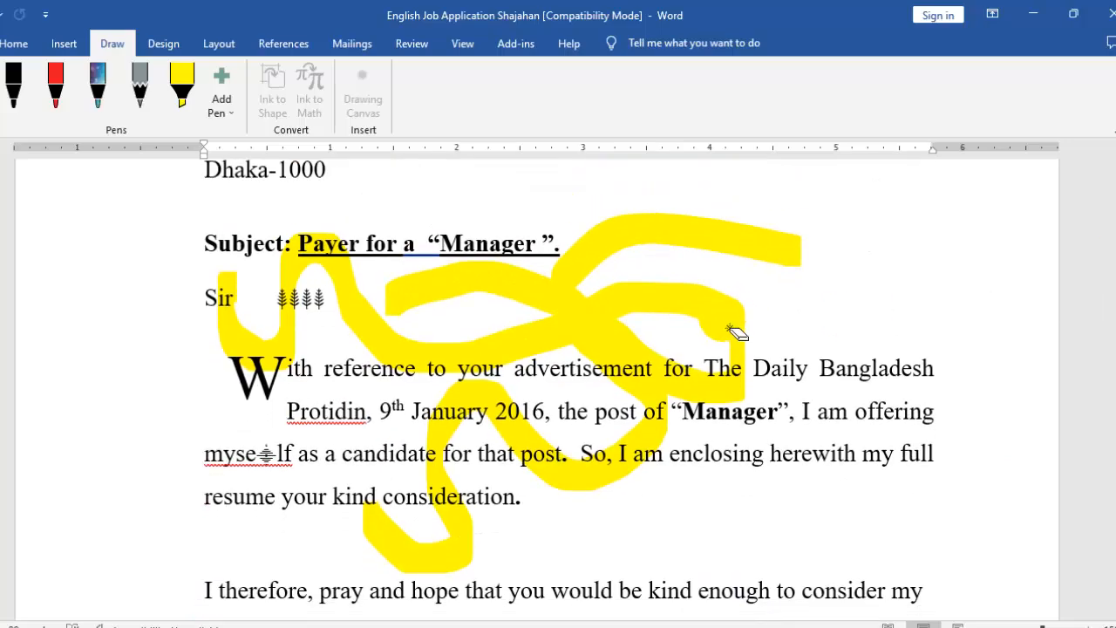
pyautogui.click(583, 312)
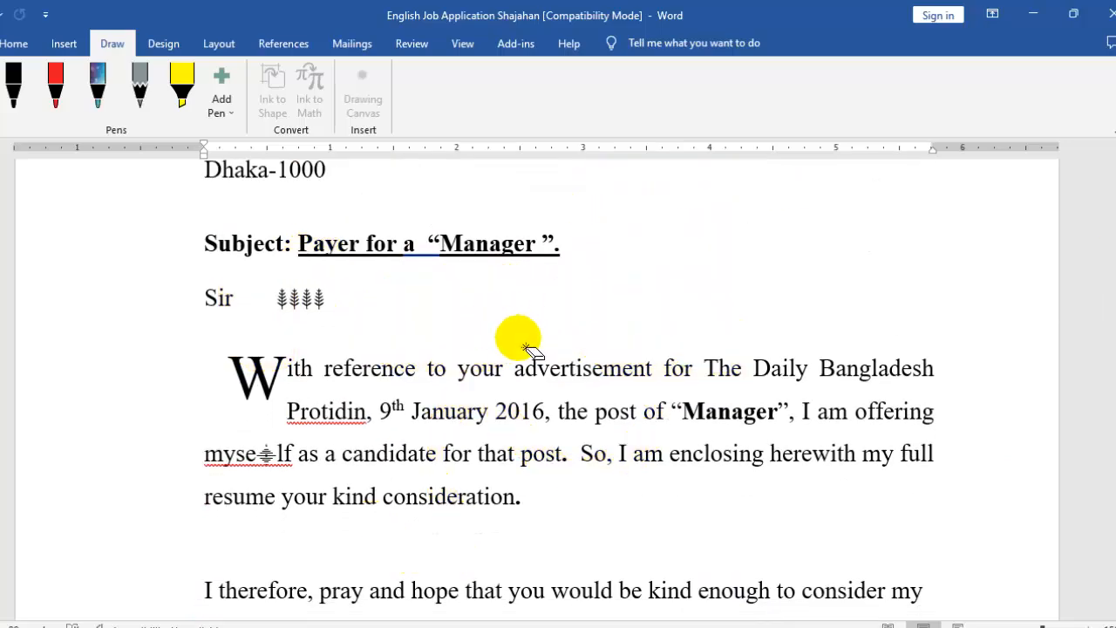
# Erase the yellow ink on the signature name and in the blank area around it.
pyautogui.moveTo(1113, 248); pyautogui.dragTo(1113, 297)
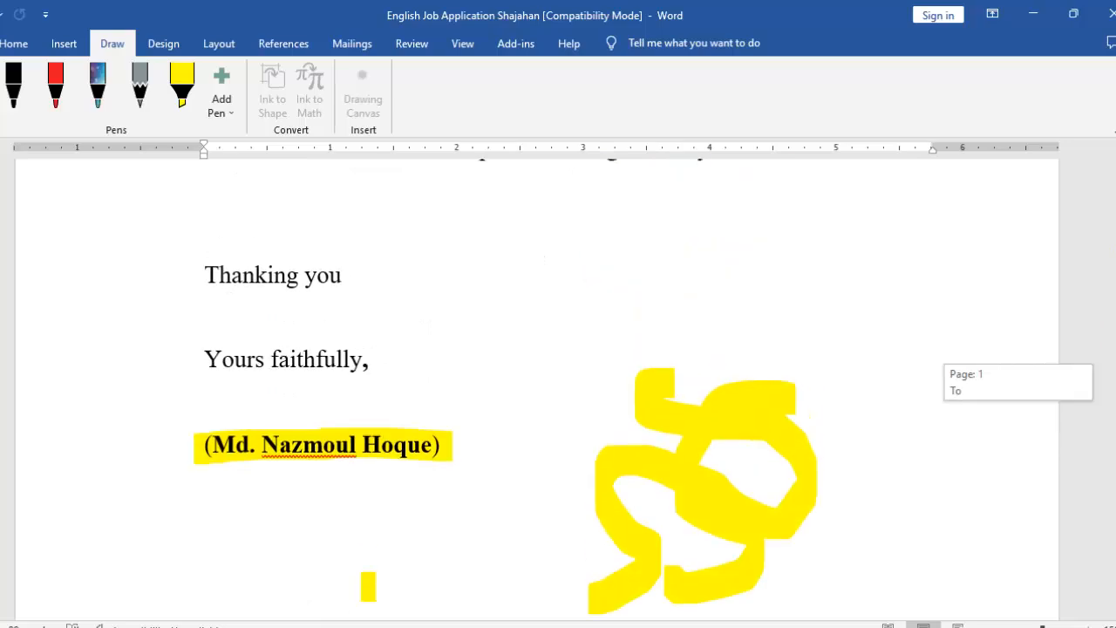
pyautogui.click(705, 453)
pyautogui.click(391, 457)
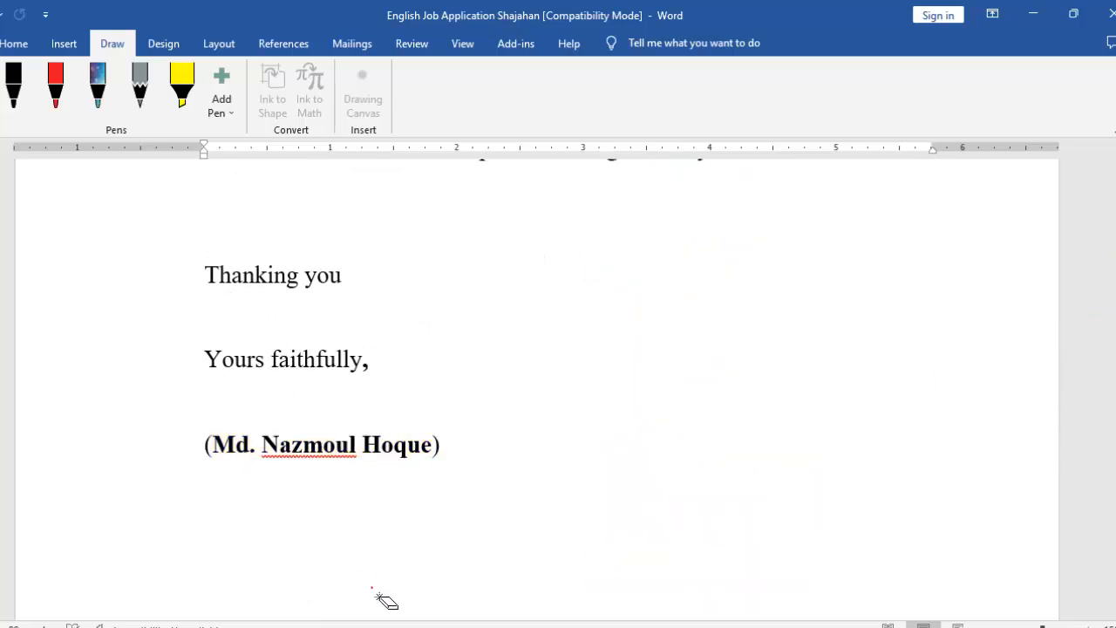
# Draw looping freehand strokes with the black pen over and beside the "Thanking you" and "Yours faithfully" lines.
pyautogui.click(14, 87)
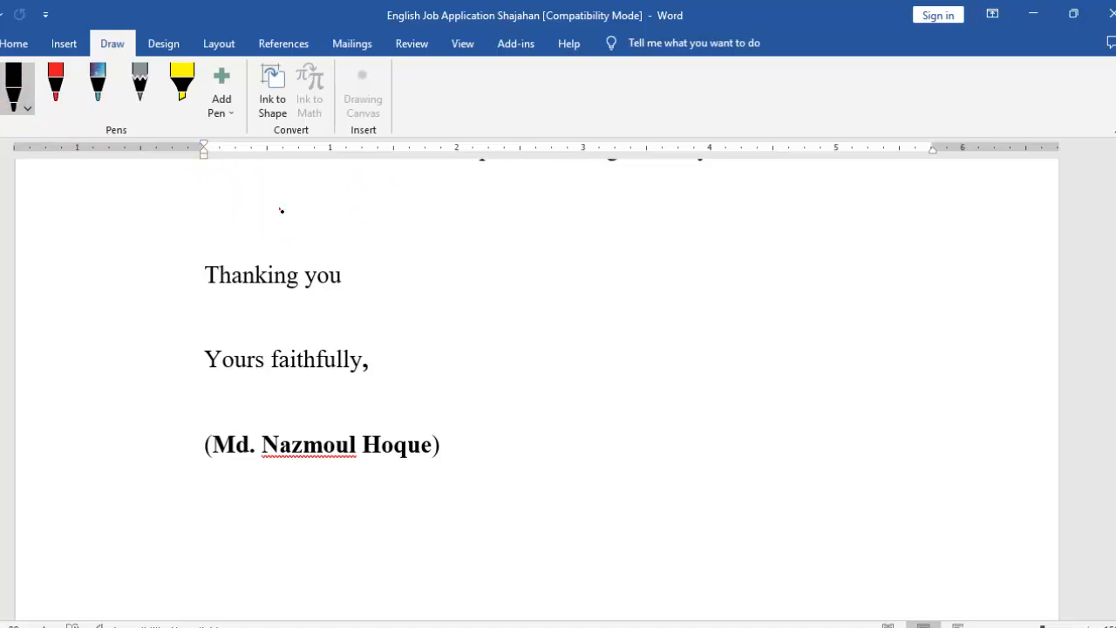
pyautogui.moveTo(391, 284)
pyautogui.mouseDown()
pyautogui.moveTo(344, 356)
pyautogui.moveTo(311, 221)
pyautogui.moveTo(418, 326)
pyautogui.moveTo(428, 279)
pyautogui.moveTo(393, 244)
pyautogui.mouseUp()
pyautogui.moveTo(504, 318)
pyautogui.mouseDown()
pyautogui.moveTo(478, 219)
pyautogui.moveTo(545, 281)
pyautogui.moveTo(550, 207)
pyautogui.mouseUp()
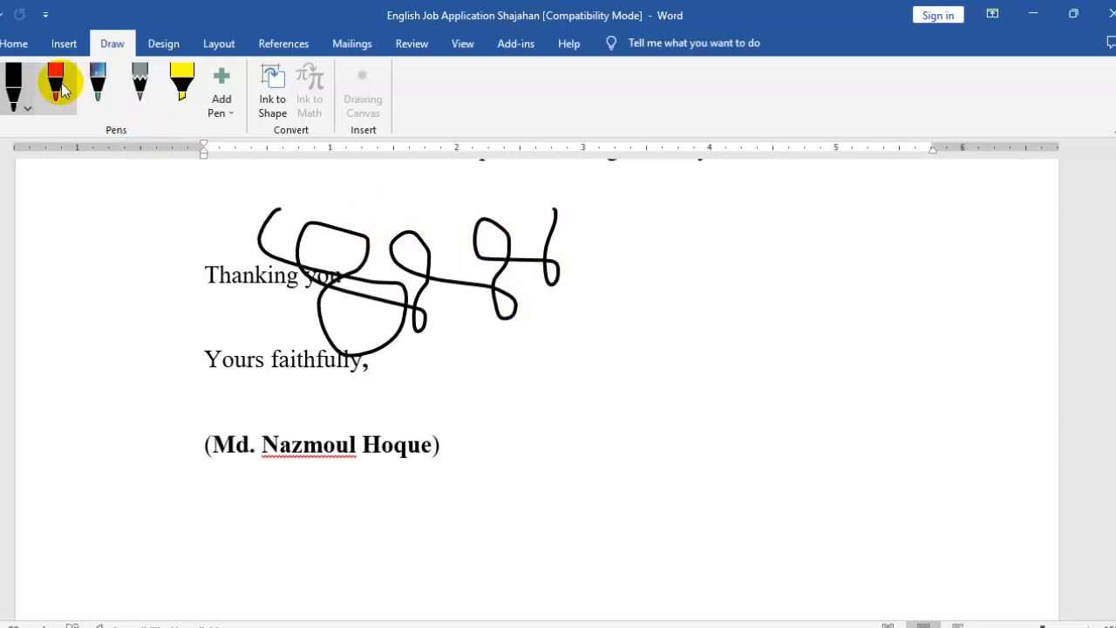
# Change the black pen to the blue-purple galaxy ink effect and try it with strokes near the "Thanking you" line.
pyautogui.click(27, 109)
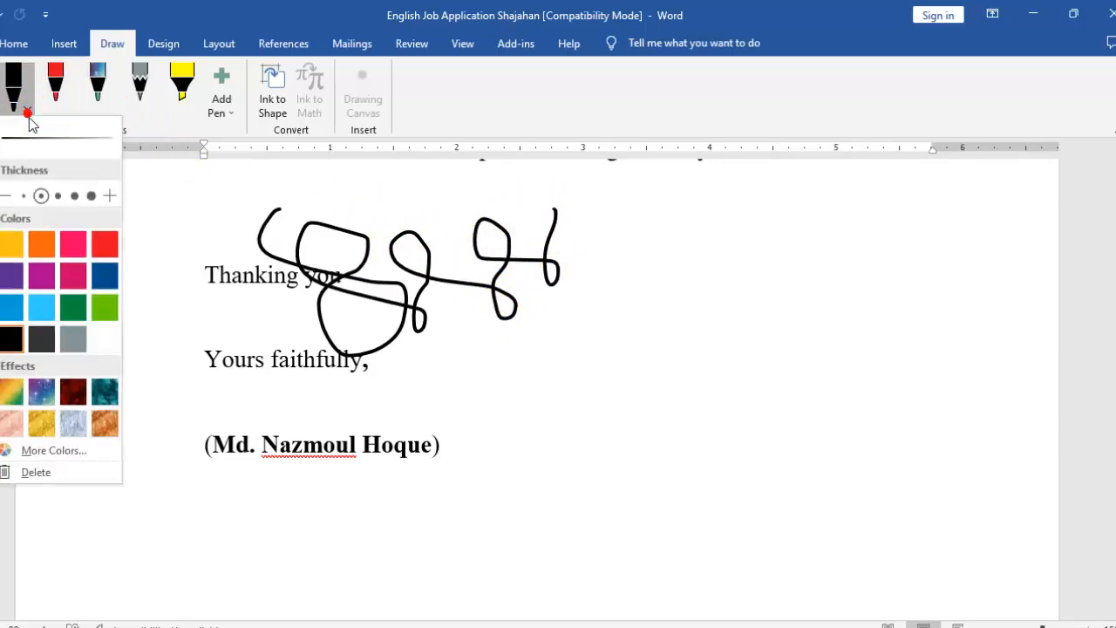
pyautogui.click(41, 394)
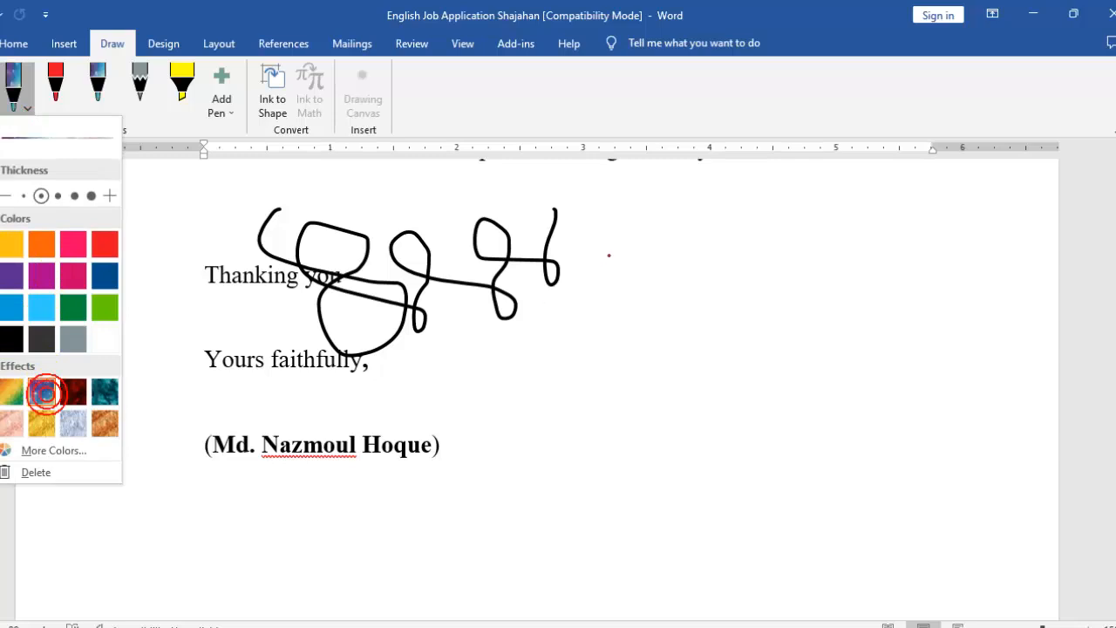
pyautogui.moveTo(469, 285); pyautogui.dragTo(606, 253)
pyautogui.moveTo(534, 281)
pyautogui.mouseDown()
pyautogui.moveTo(418, 349)
pyautogui.moveTo(374, 244)
pyautogui.moveTo(270, 297)
pyautogui.moveTo(287, 286)
pyautogui.mouseUp()
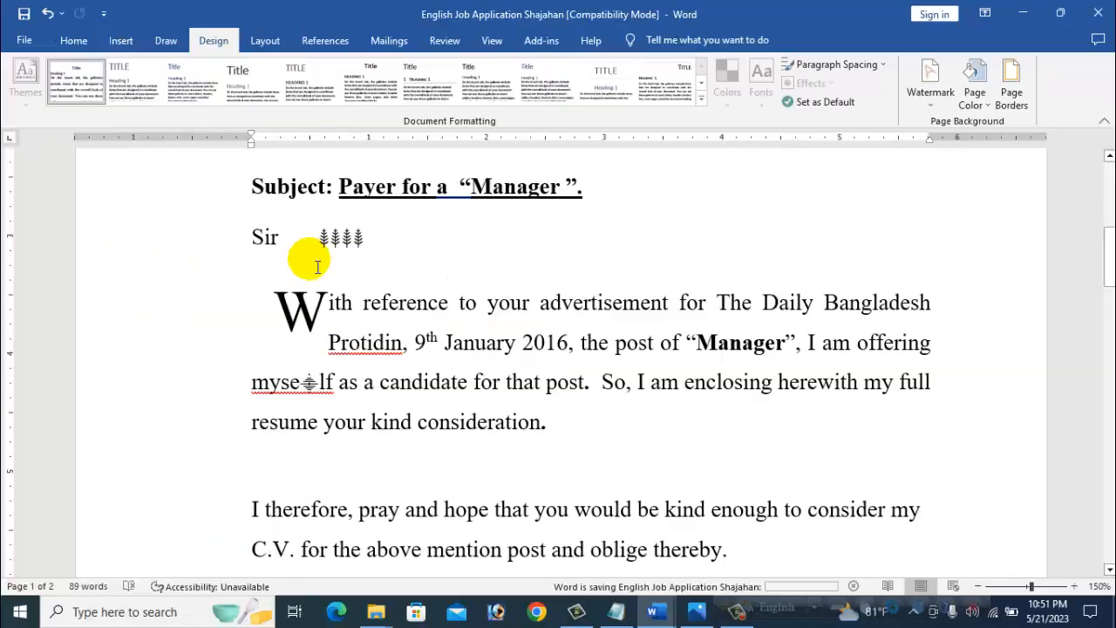
pyautogui.scroll(-3, 304, 257)
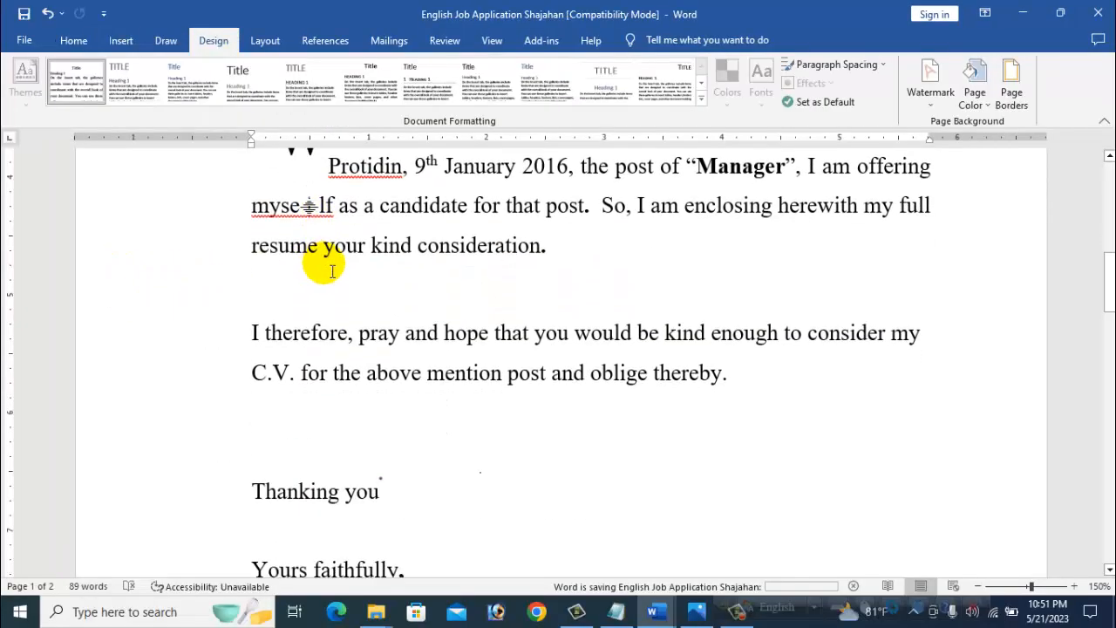
pyautogui.scroll(3, 281, 273)
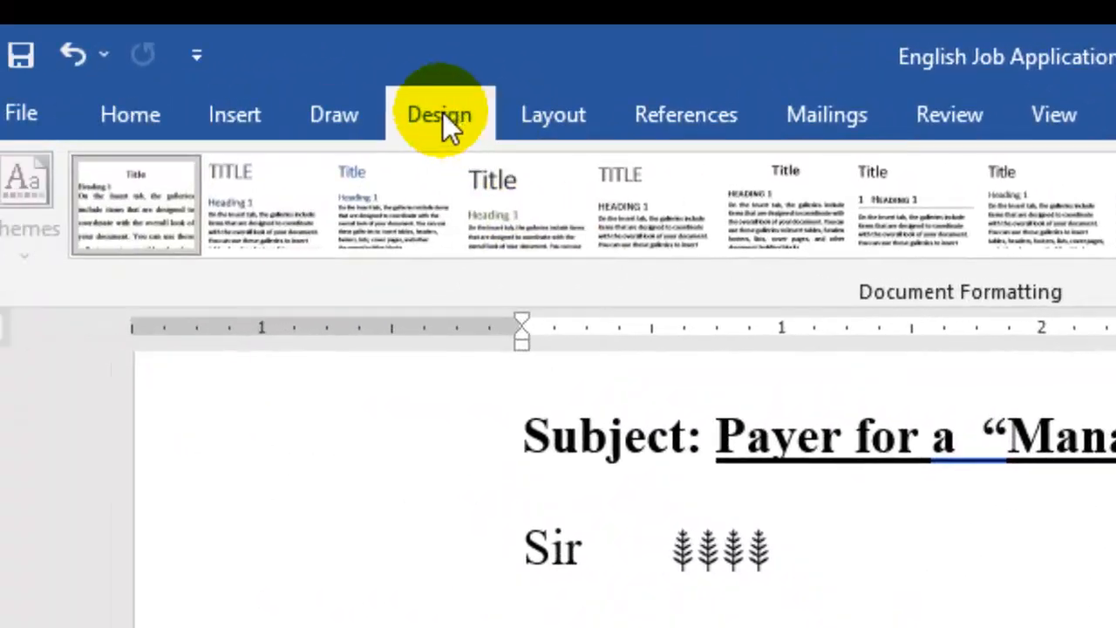
pyautogui.click(344, 115)
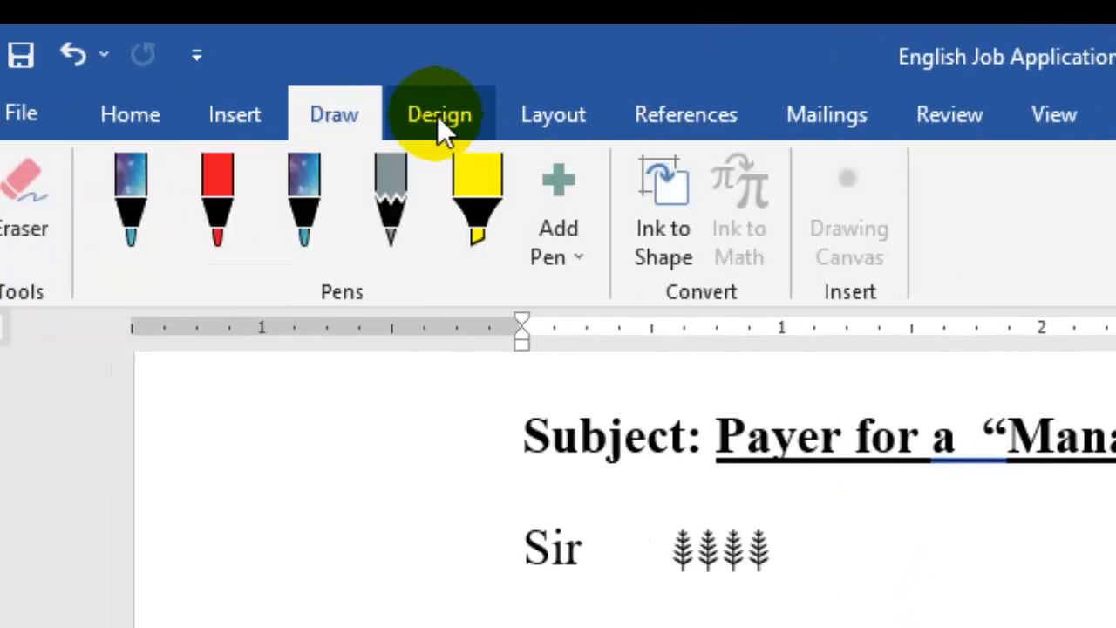
pyautogui.click(460, 117)
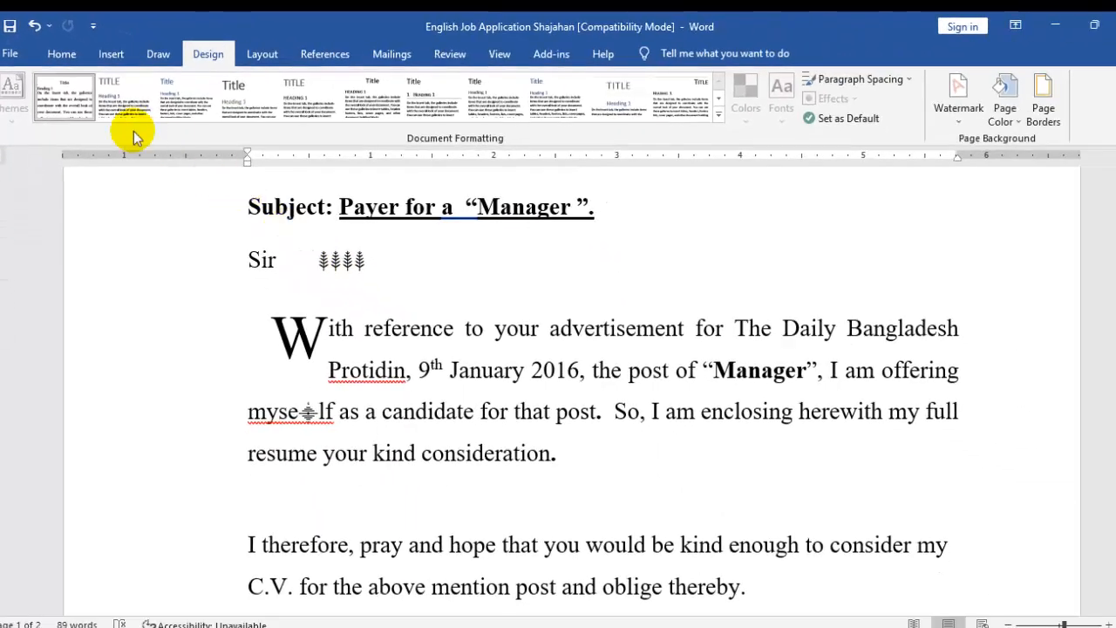
# Apply the document style set with the blue Title and Heading 1, just before Basic (Stylish), to the letter.
pyautogui.scroll(-1, 581, 343)
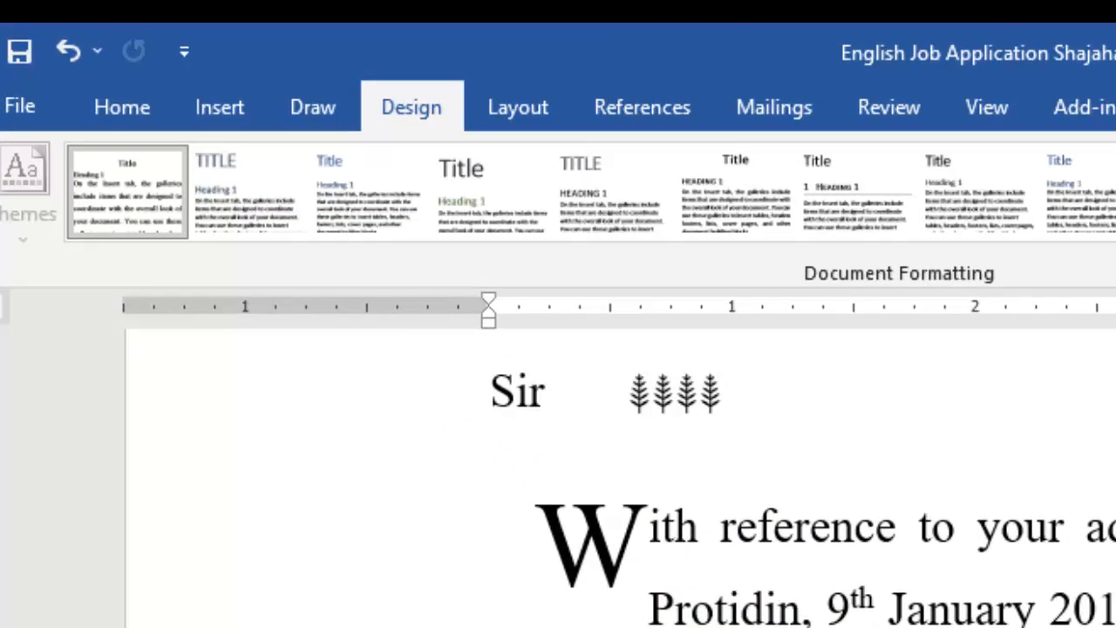
pyautogui.scroll(-2, 610, 480)
pyautogui.doubleClick(448, 523)
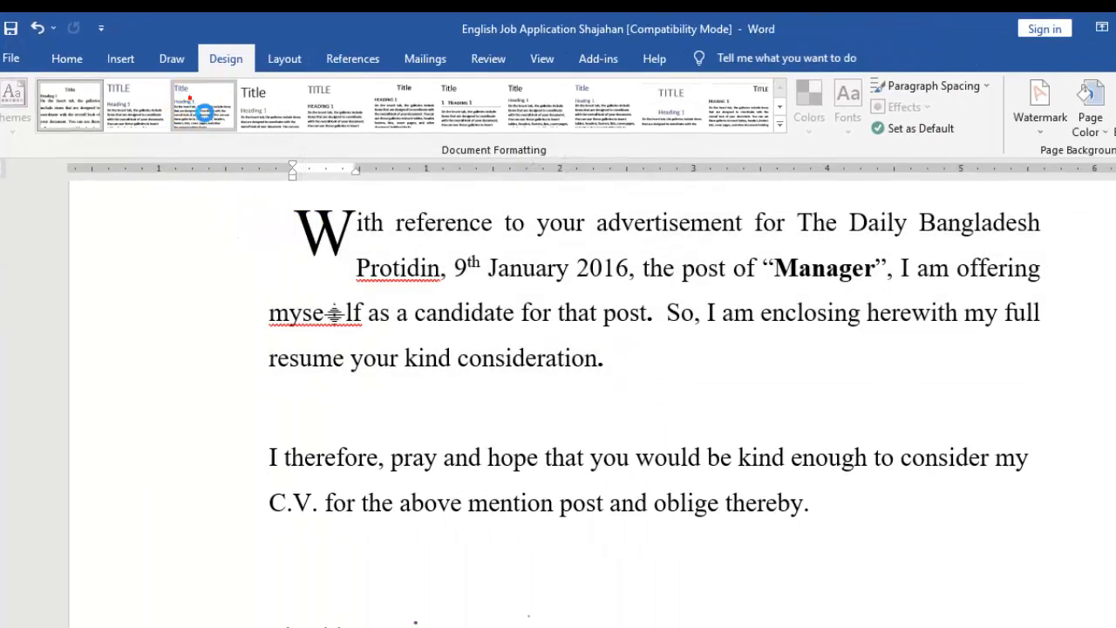
pyautogui.click(190, 99)
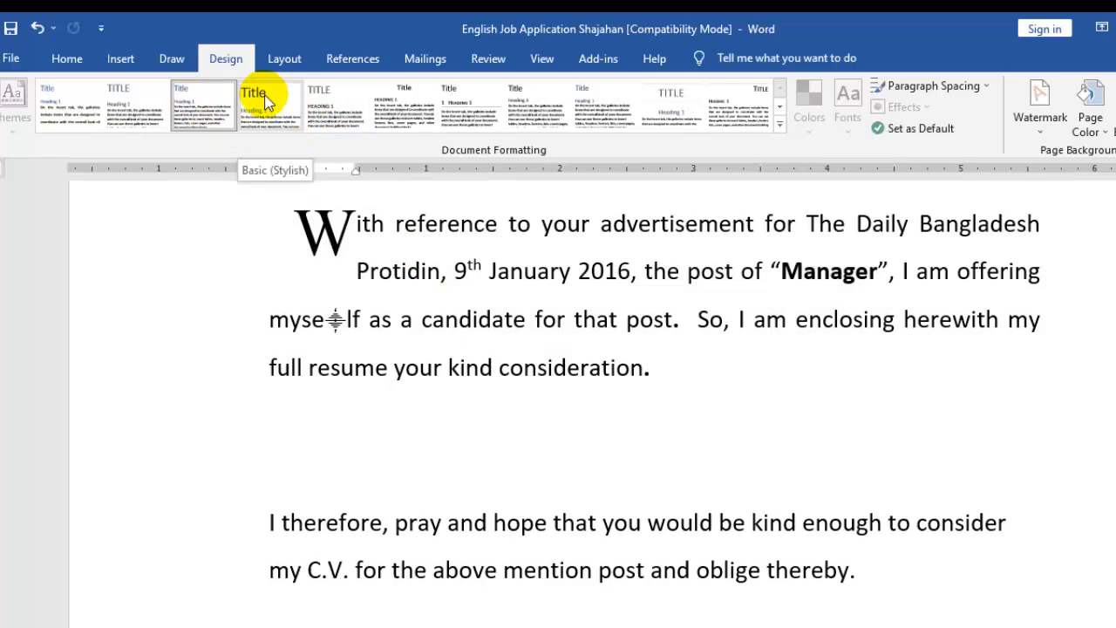
# Try the black capitalised-heading style set, Basic (Stylish) and the This Document set on the letter, and undo the last change.
pyautogui.click(331, 111)
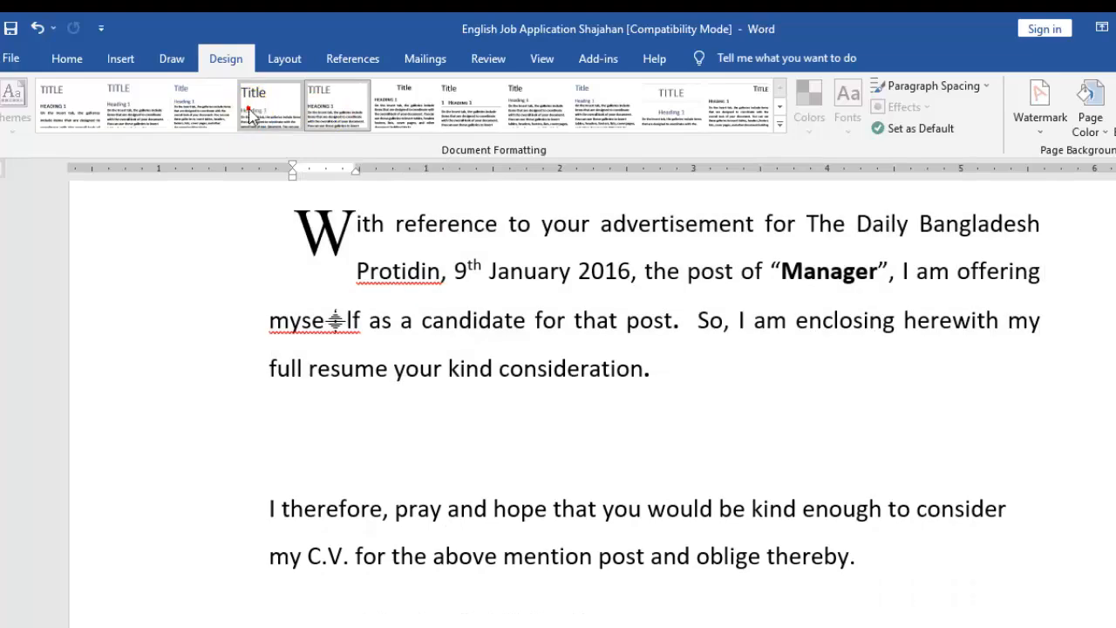
pyautogui.click(251, 111)
pyautogui.click(77, 105)
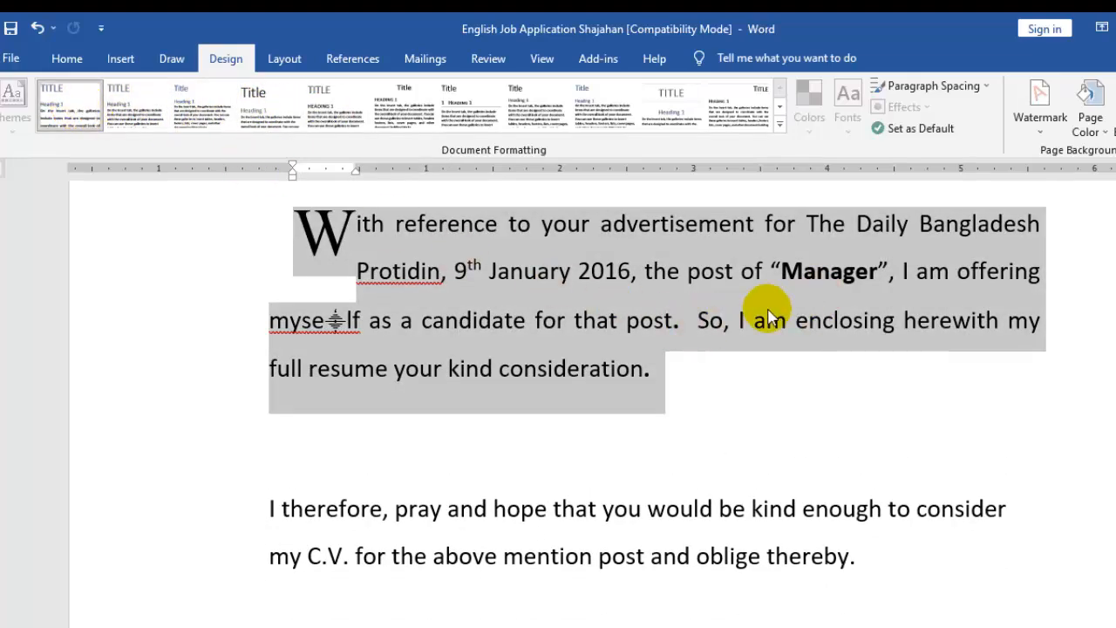
pyautogui.click(45, 29)
pyautogui.click(43, 29)
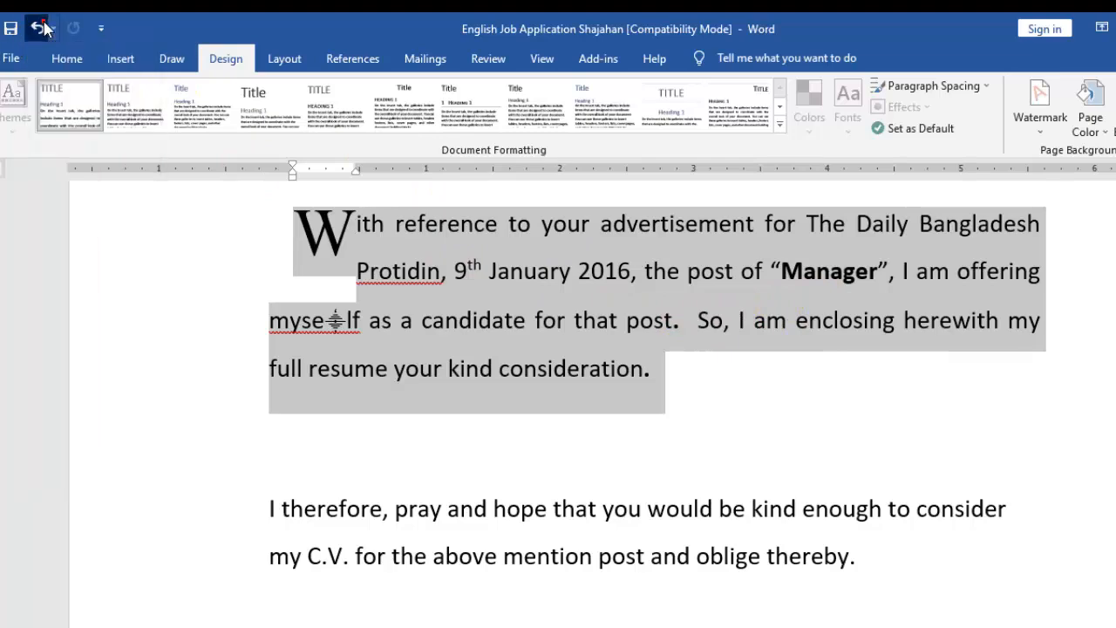
# Select the "I therefore, pray and hope" paragraph and try the two style sets that follow Basic (Stylish).
pyautogui.click(556, 427)
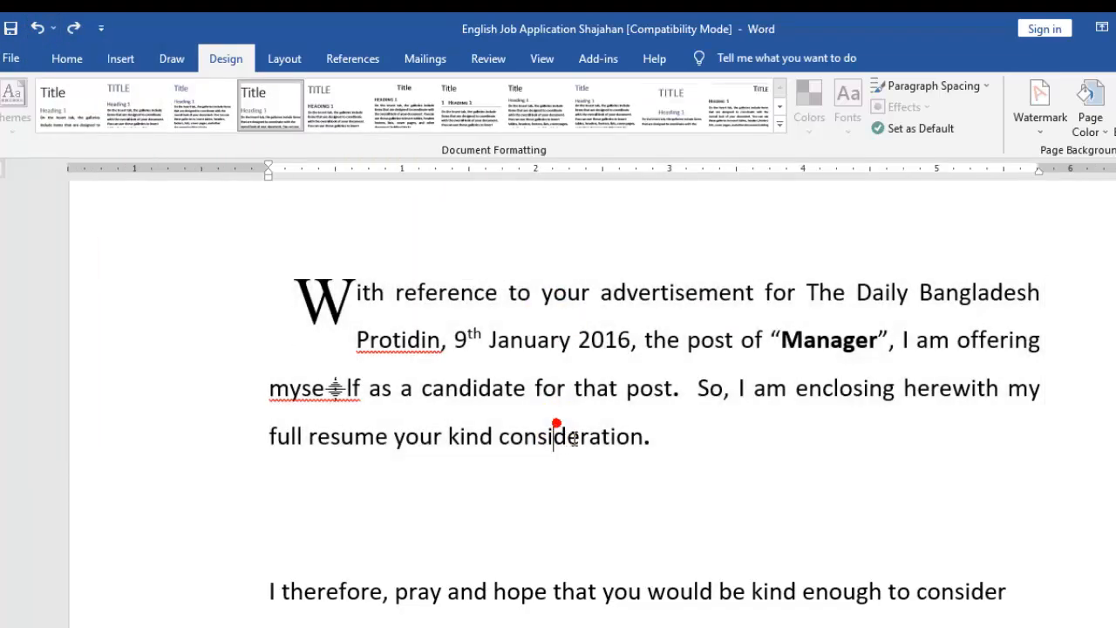
pyautogui.scroll(-3, 828, 431)
pyautogui.moveTo(855, 392); pyautogui.dragTo(256, 323)
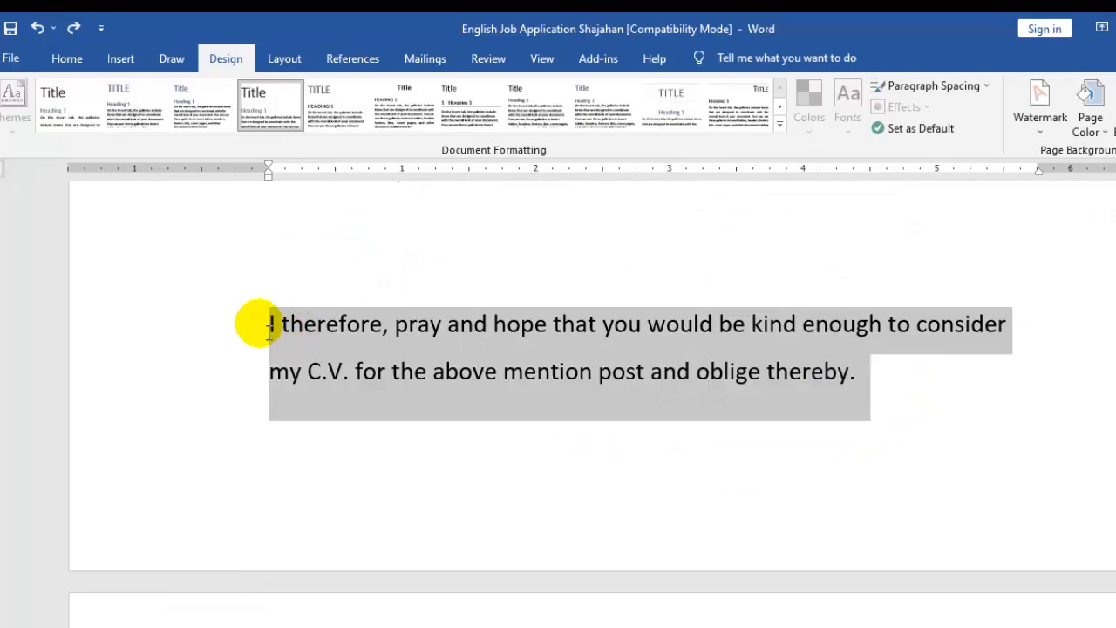
pyautogui.click(336, 109)
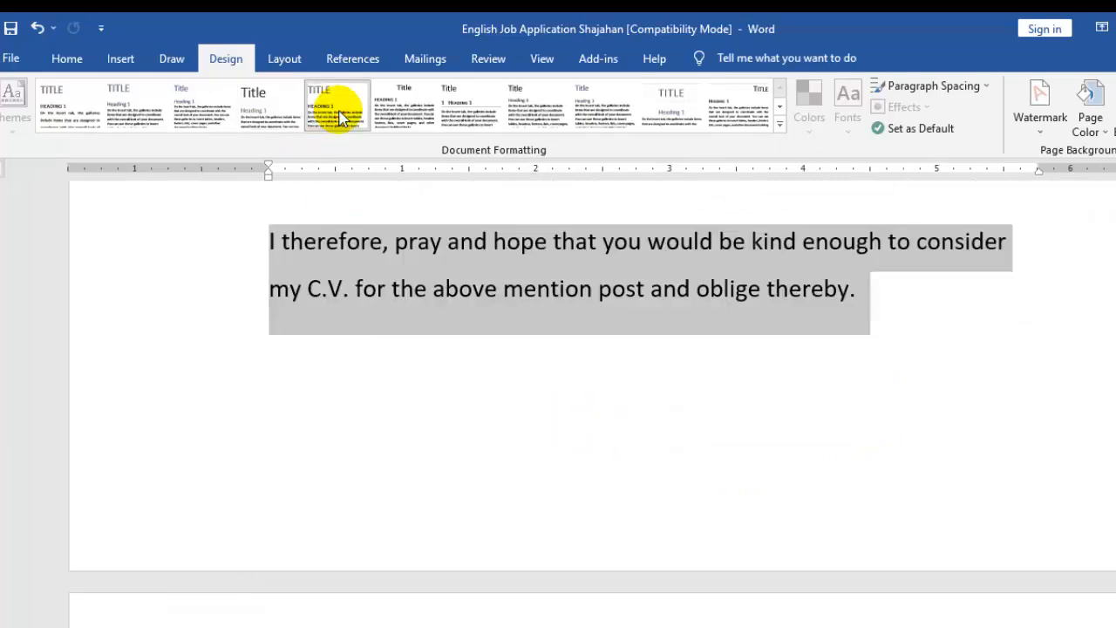
pyautogui.click(404, 121)
# Browse all built-in style sets and try the last one, with the underlined Title, on the letter.
pyautogui.click(779, 120)
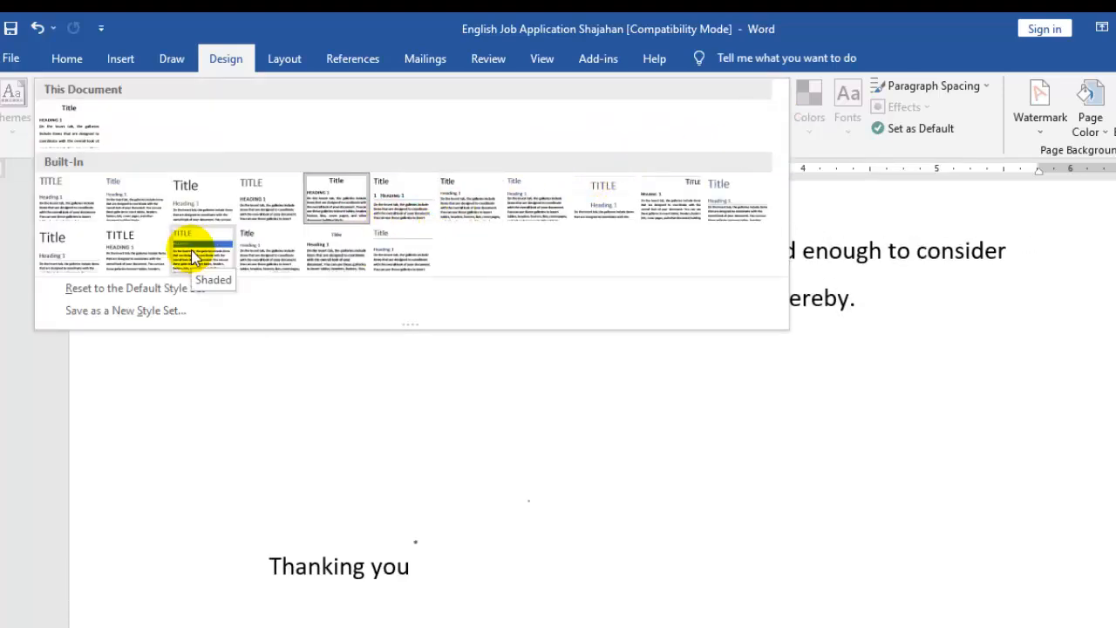
pyautogui.press('Escape')
pyautogui.tripleClick(287, 249)
pyautogui.click(394, 105)
pyautogui.click(471, 109)
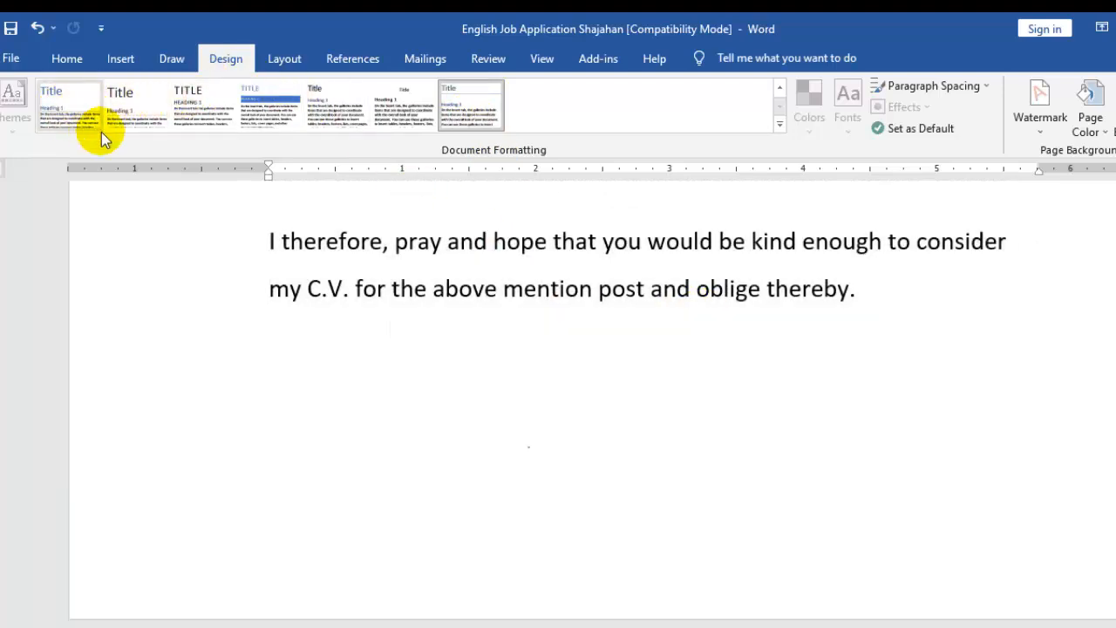
# Try the style set directly after Shaded on the letter and check the spacing of its paragraphs.
pyautogui.scroll(5, 898, 394)
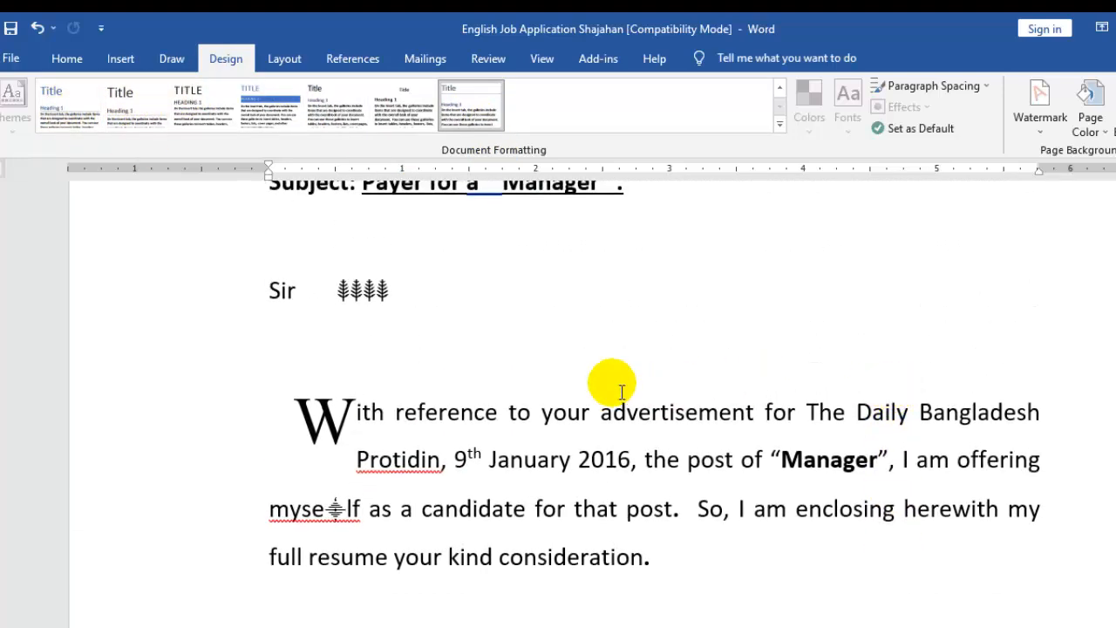
pyautogui.scroll(2, 473, 241)
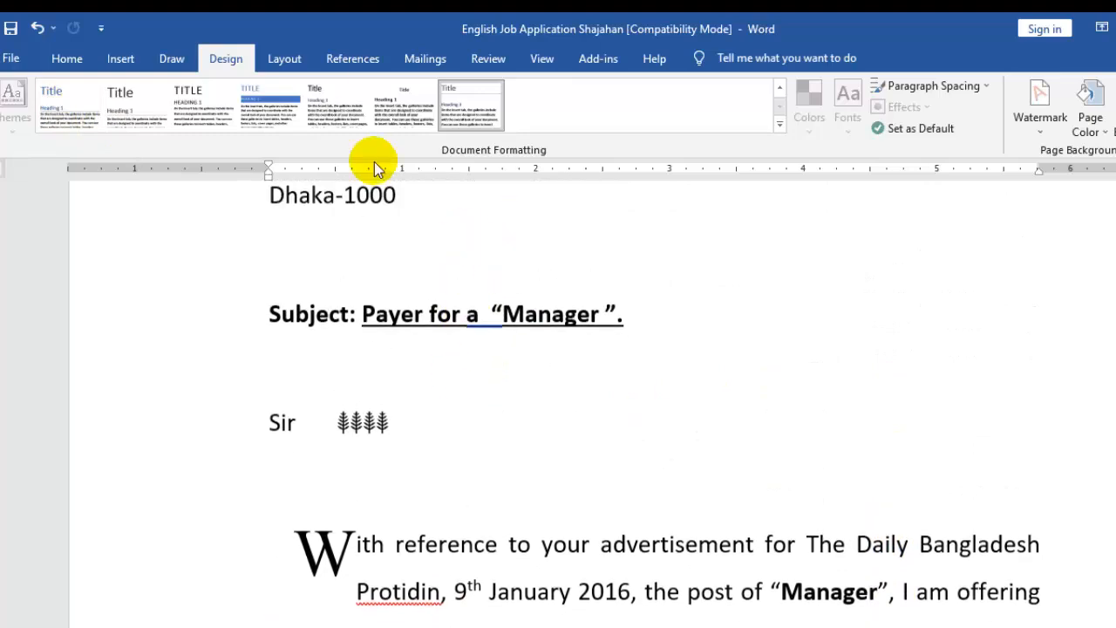
pyautogui.click(317, 107)
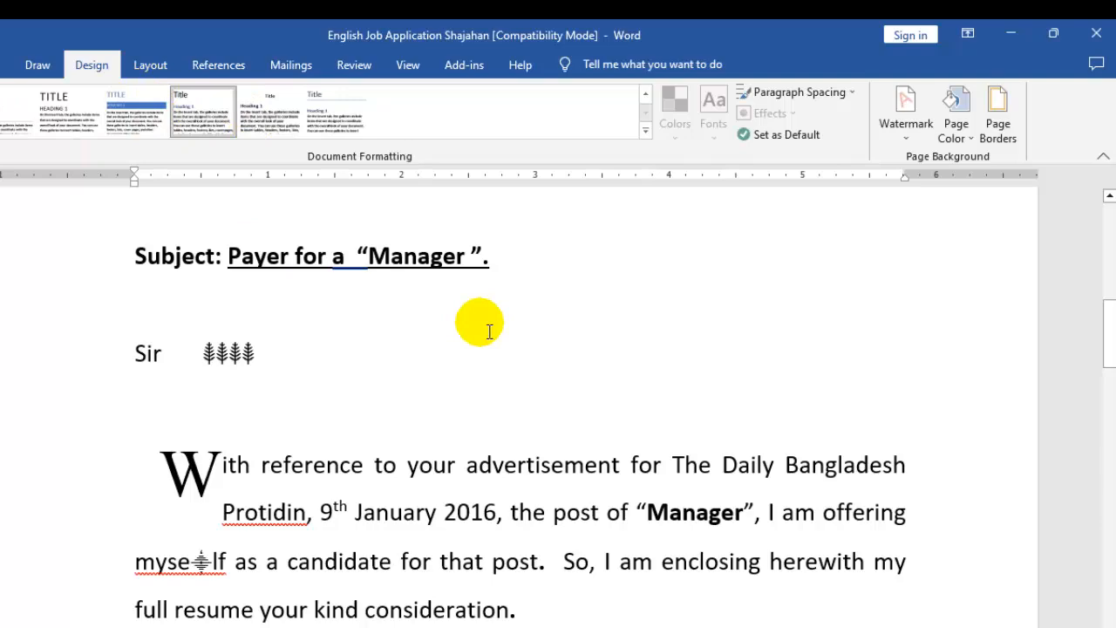
pyautogui.scroll(-6, 697, 375)
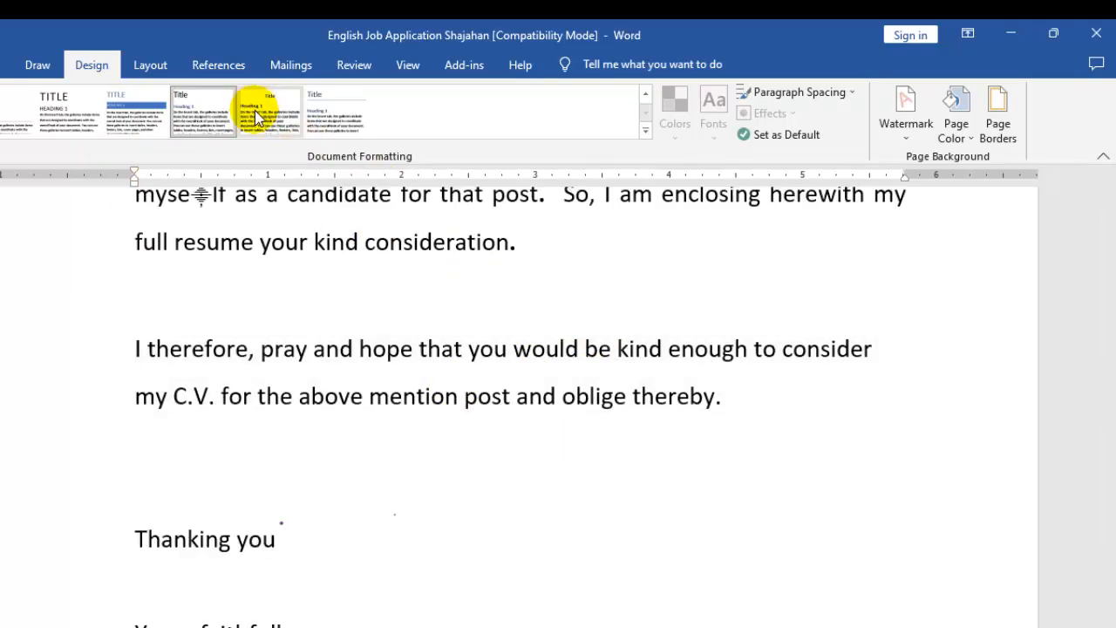
pyautogui.click(359, 214)
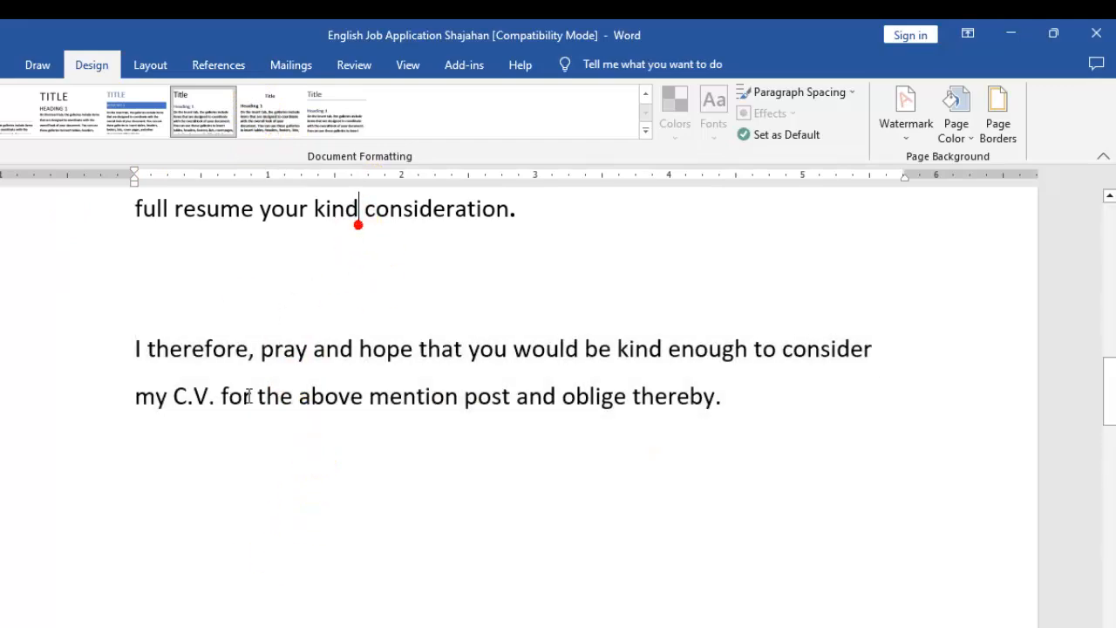
pyautogui.scroll(1, 331, 401)
pyautogui.scroll(2, 340, 411)
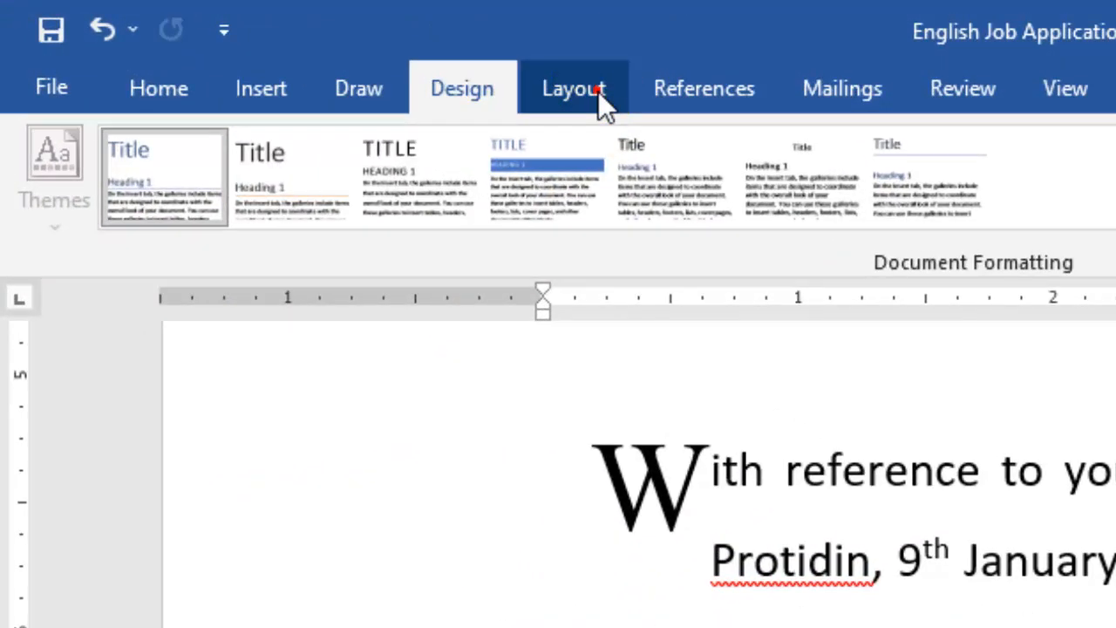
# Show the page layout options and look through the letter from its body text to the blank end of the last page.
pyautogui.click(598, 92)
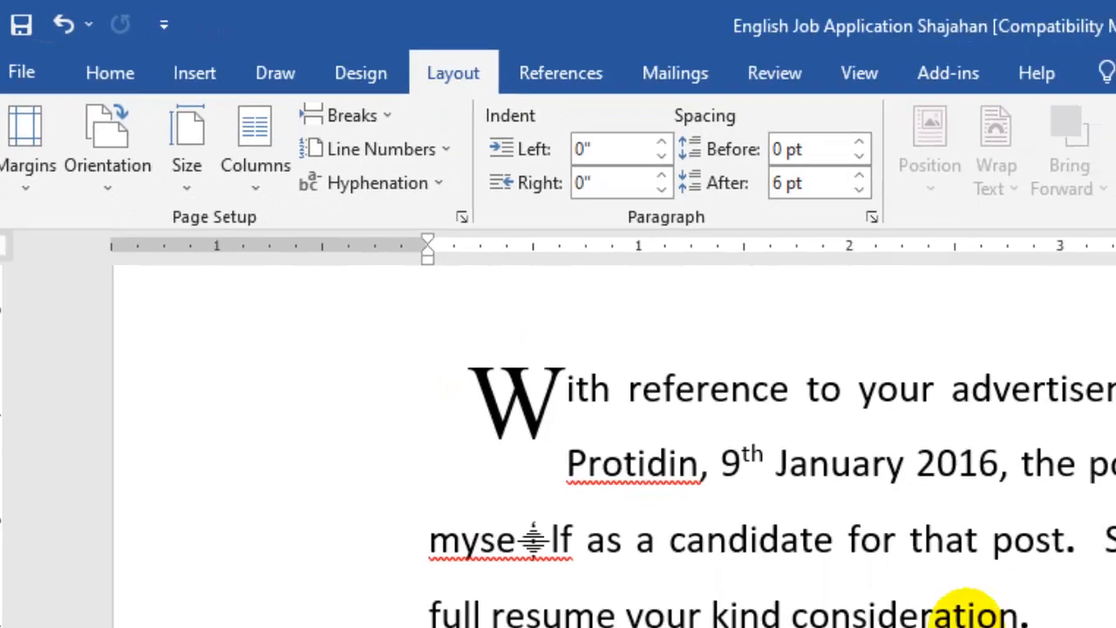
pyautogui.scroll(7, 603, 416)
pyautogui.scroll(-8, 498, 274)
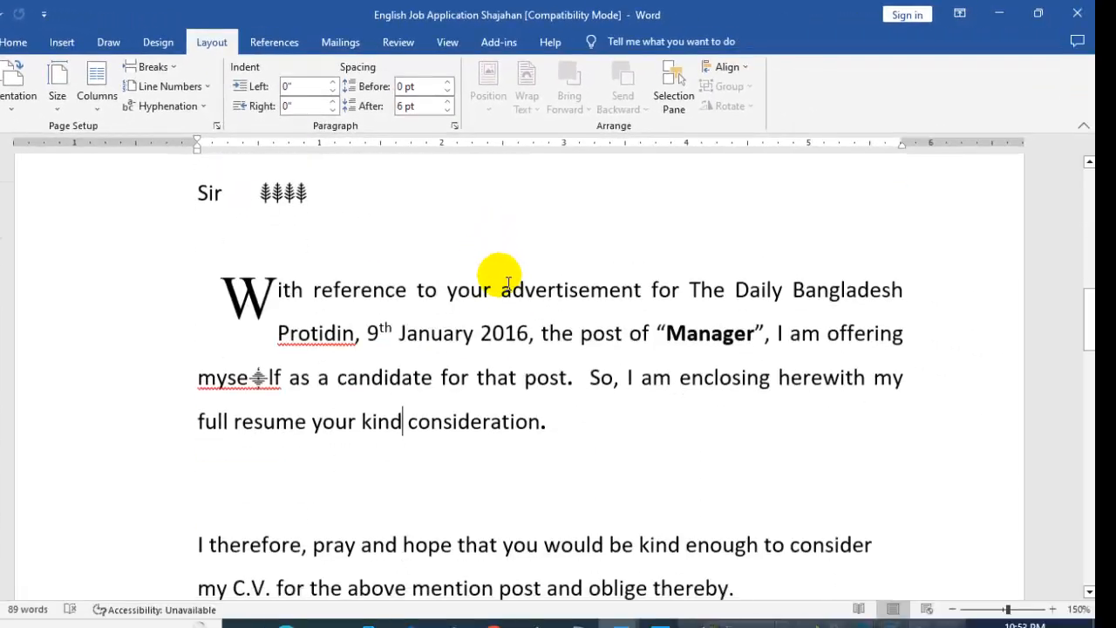
pyautogui.scroll(4, 504, 277)
pyautogui.moveTo(235, 224); pyautogui.dragTo(680, 515)
pyautogui.click(400, 363)
pyautogui.scroll(-6, 289, 354)
pyautogui.scroll(-8, 322, 335)
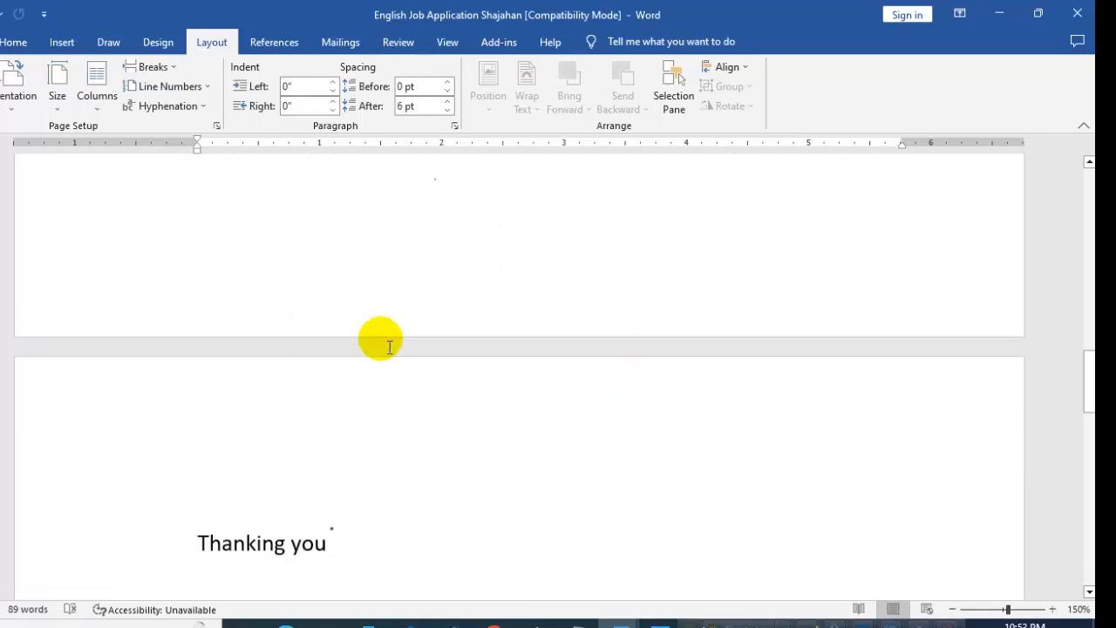
pyautogui.scroll(-2, 376, 358)
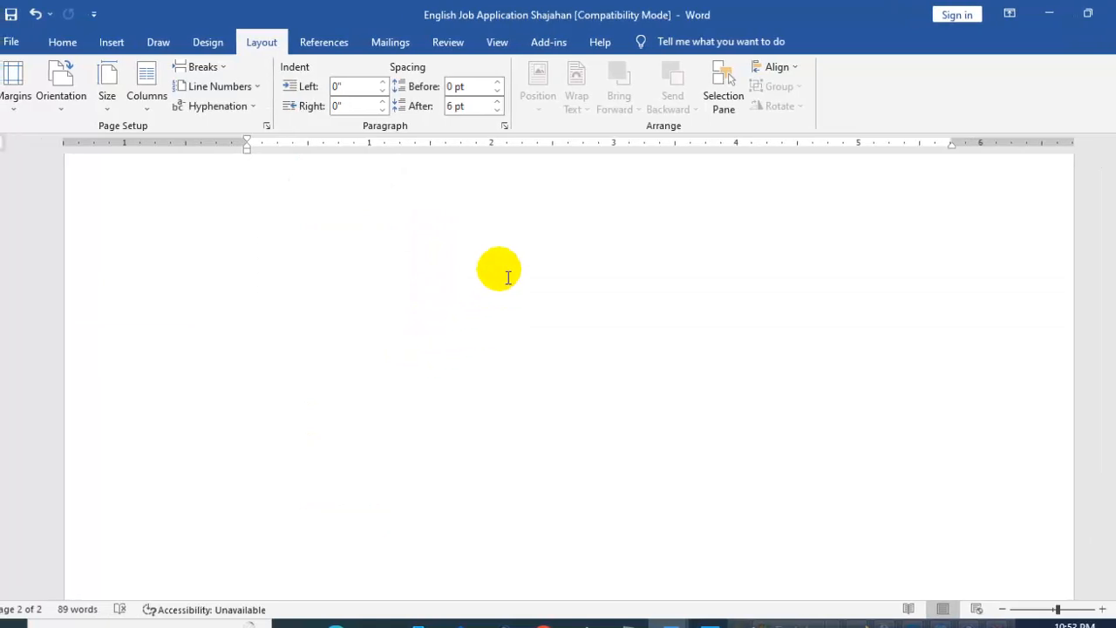
# Create a new blank document and apply Normal margins of 1" on all sides.
pyautogui.click(8, 45)
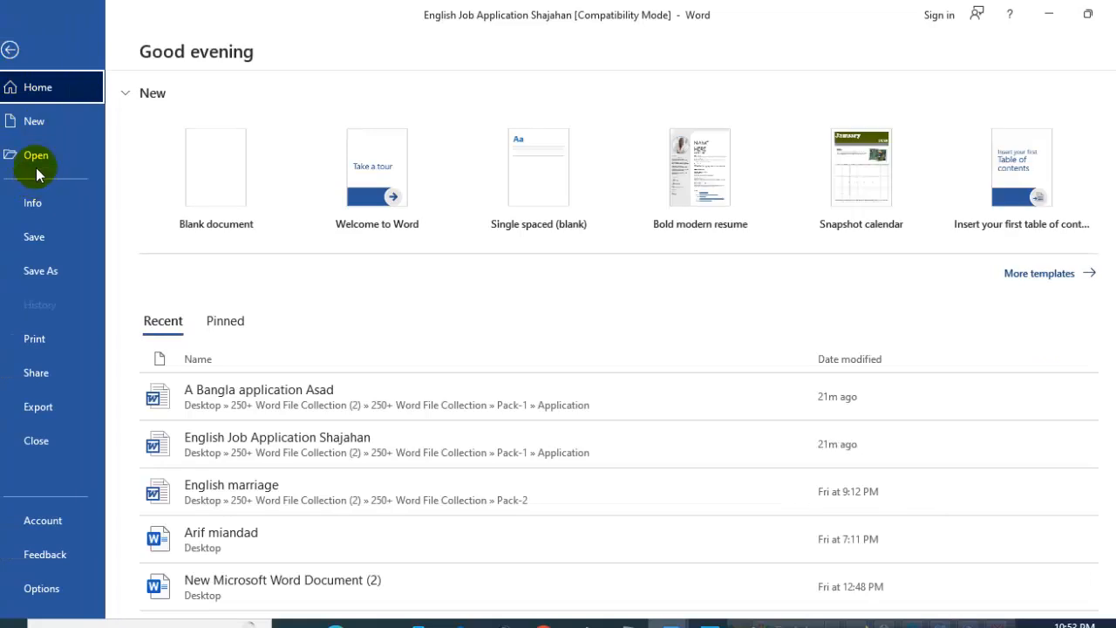
pyautogui.click(225, 177)
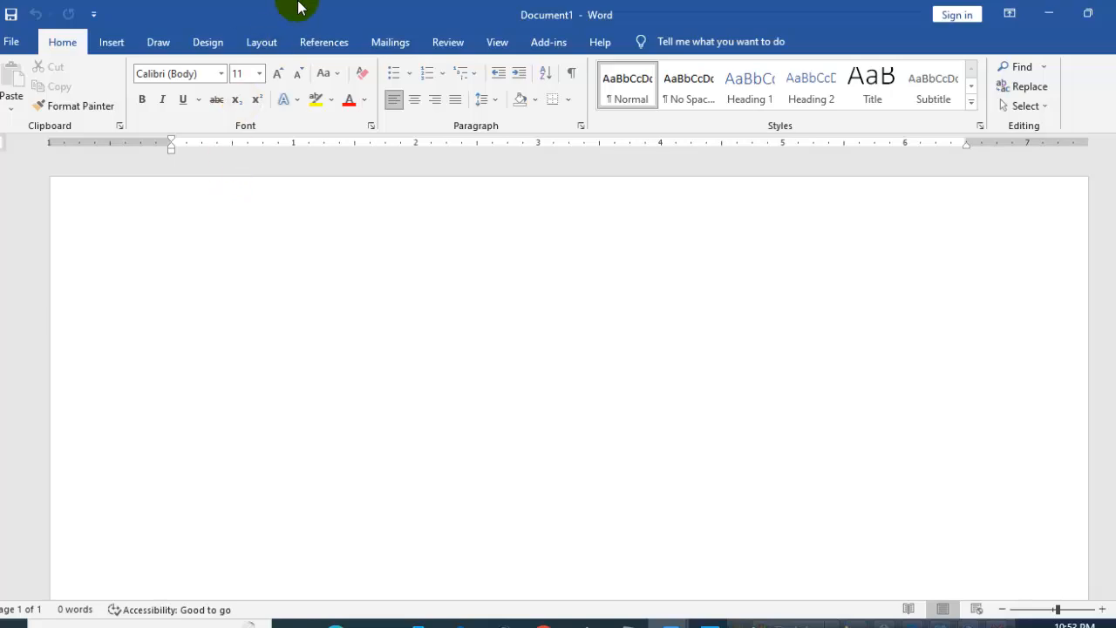
pyautogui.click(264, 45)
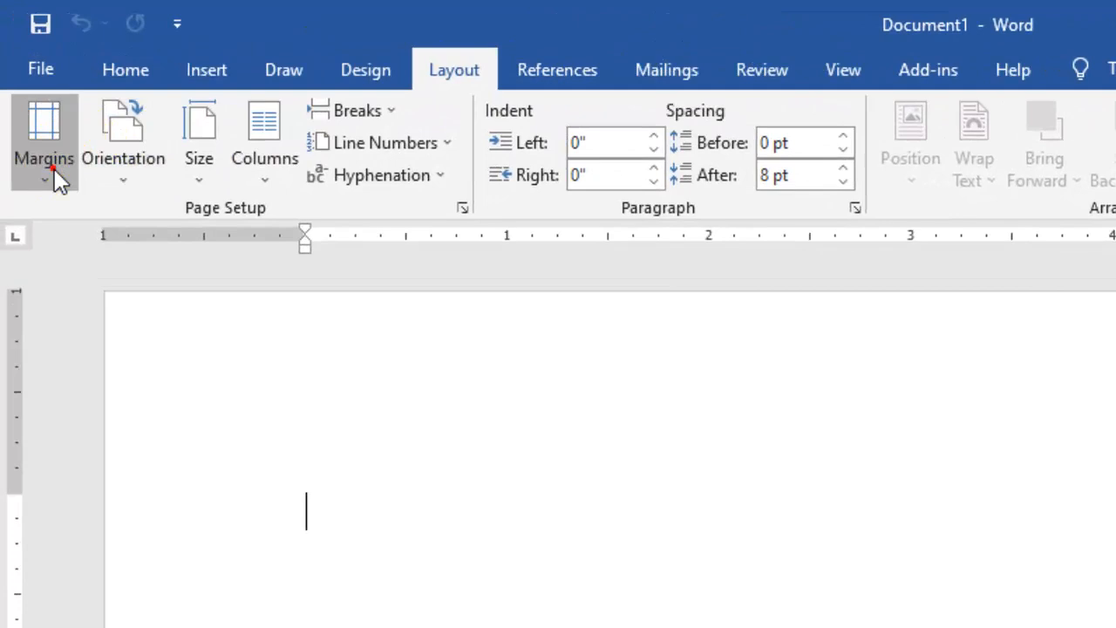
pyautogui.click(54, 168)
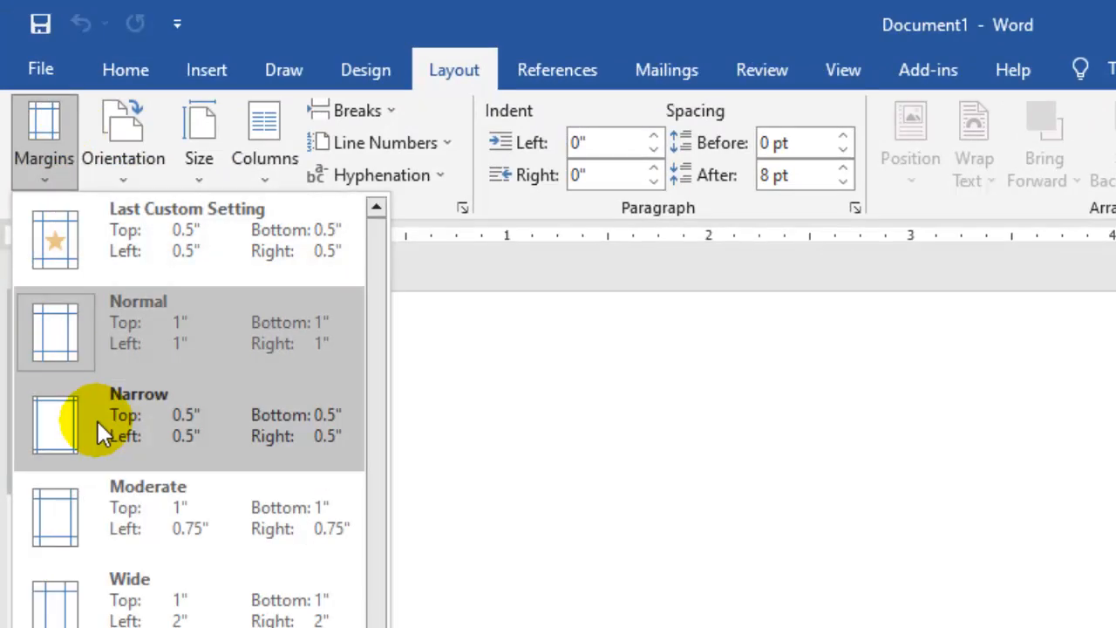
pyautogui.click(130, 324)
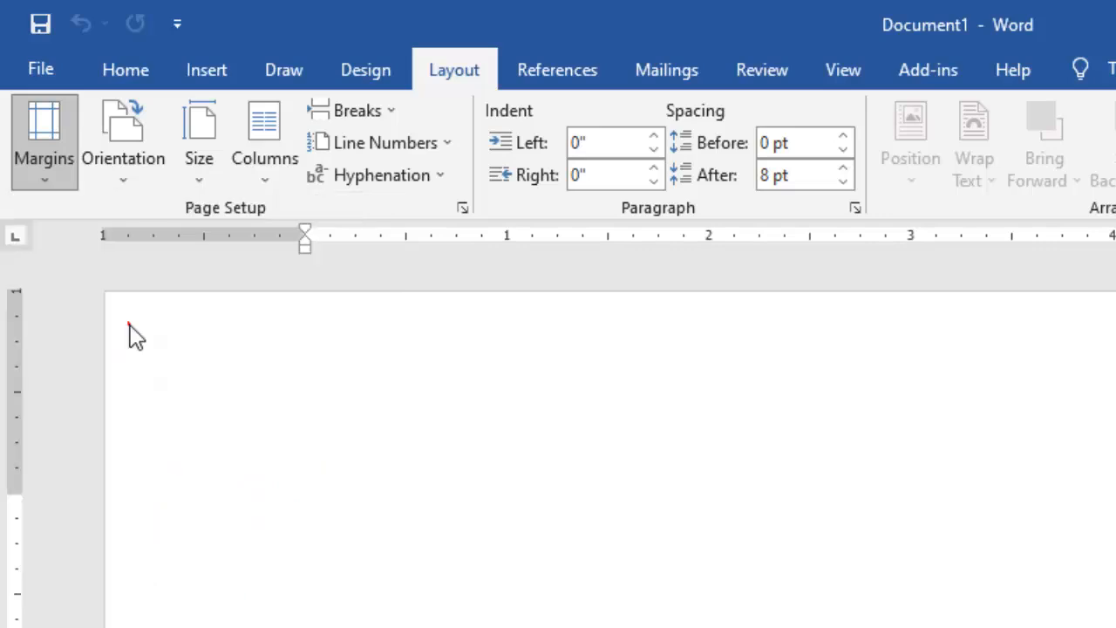
# Set the new document's orientation to Portrait and its paper size to A4 (8.27" x 11.69").
pyautogui.click(145, 154)
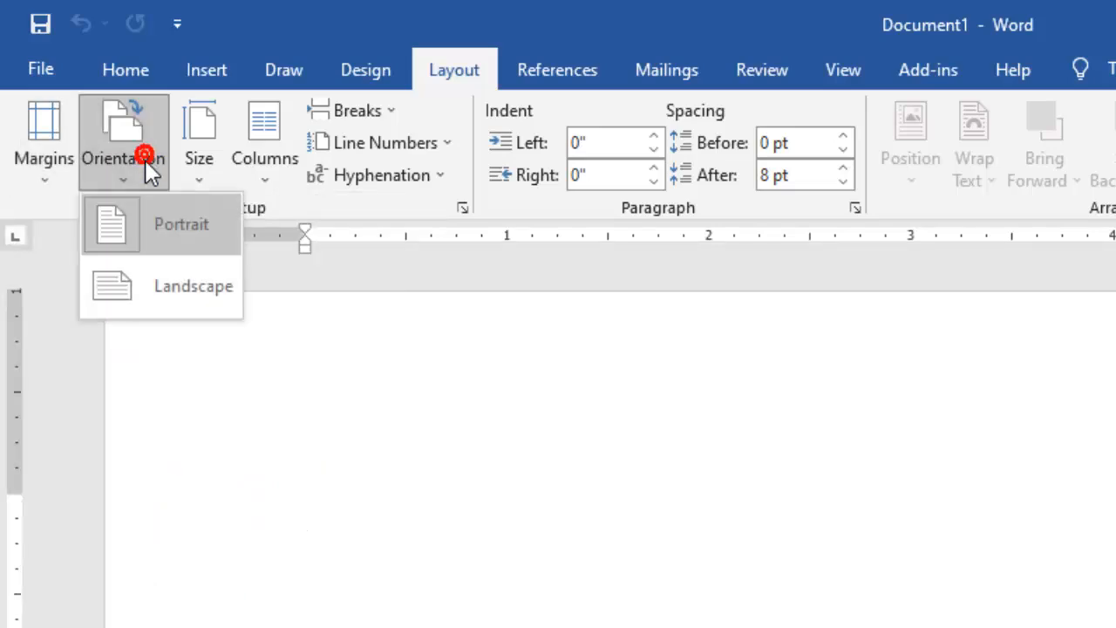
pyautogui.click(204, 228)
pyautogui.click(195, 194)
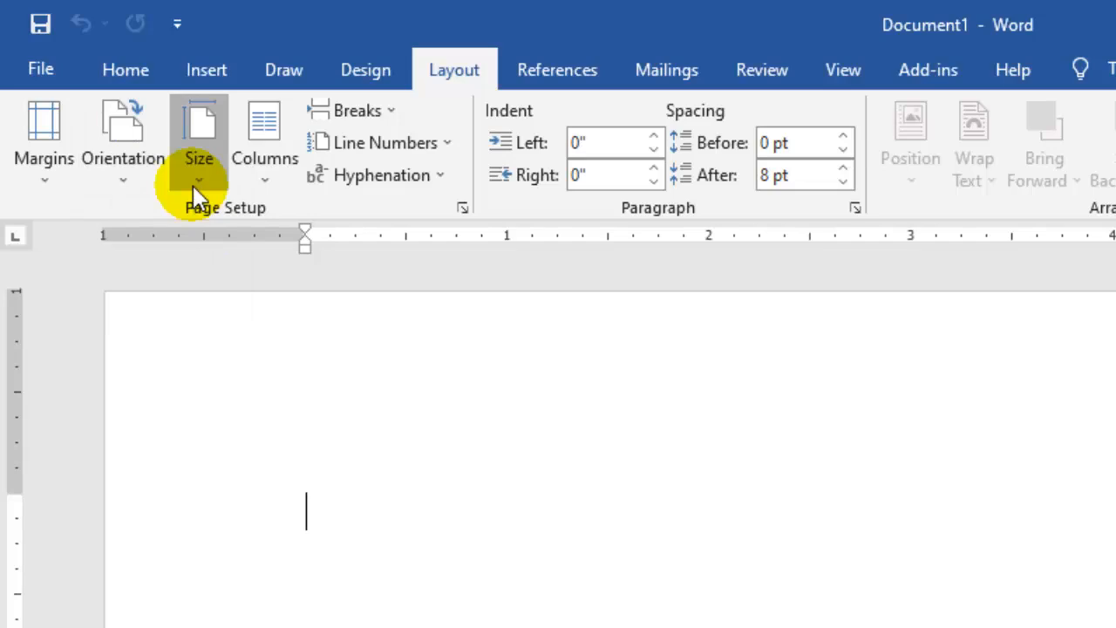
pyautogui.click(195, 194)
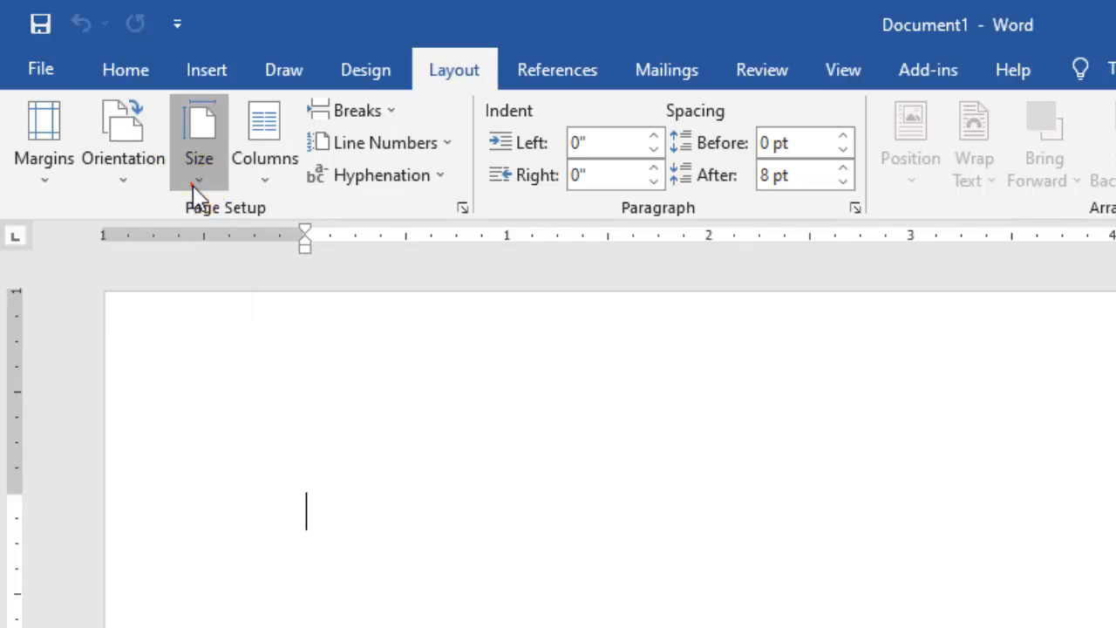
pyautogui.click(188, 178)
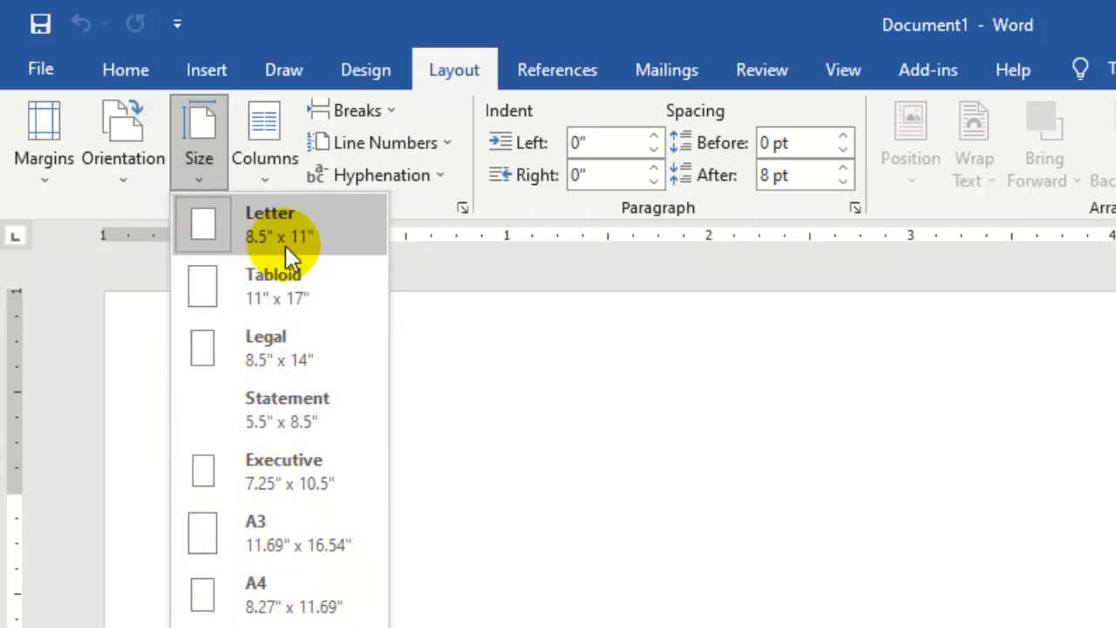
pyautogui.click(258, 614)
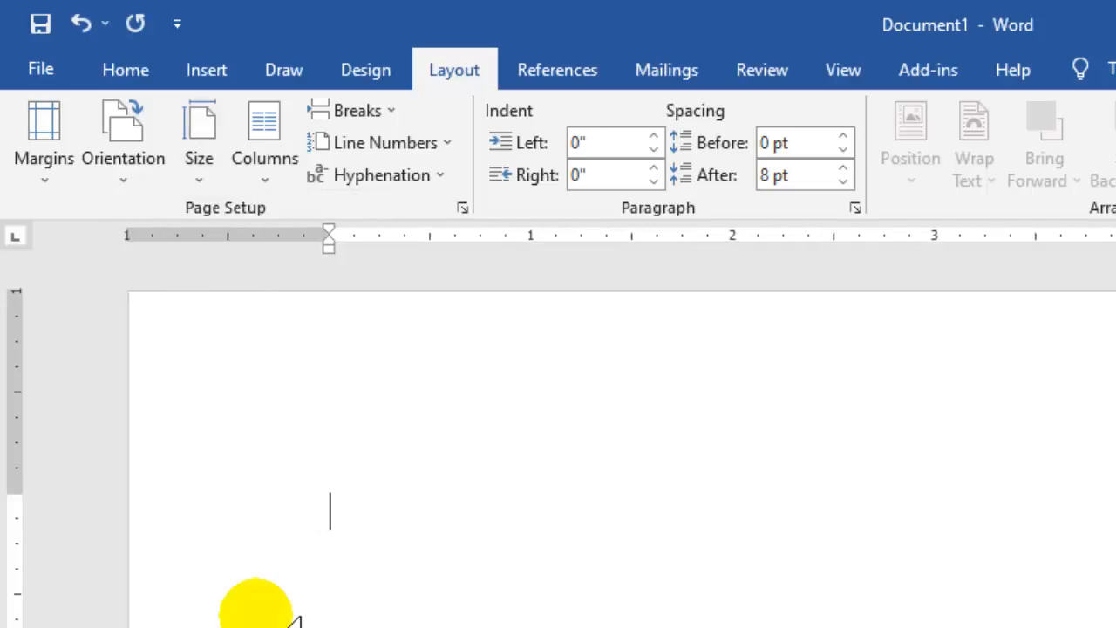
pyautogui.click(209, 167)
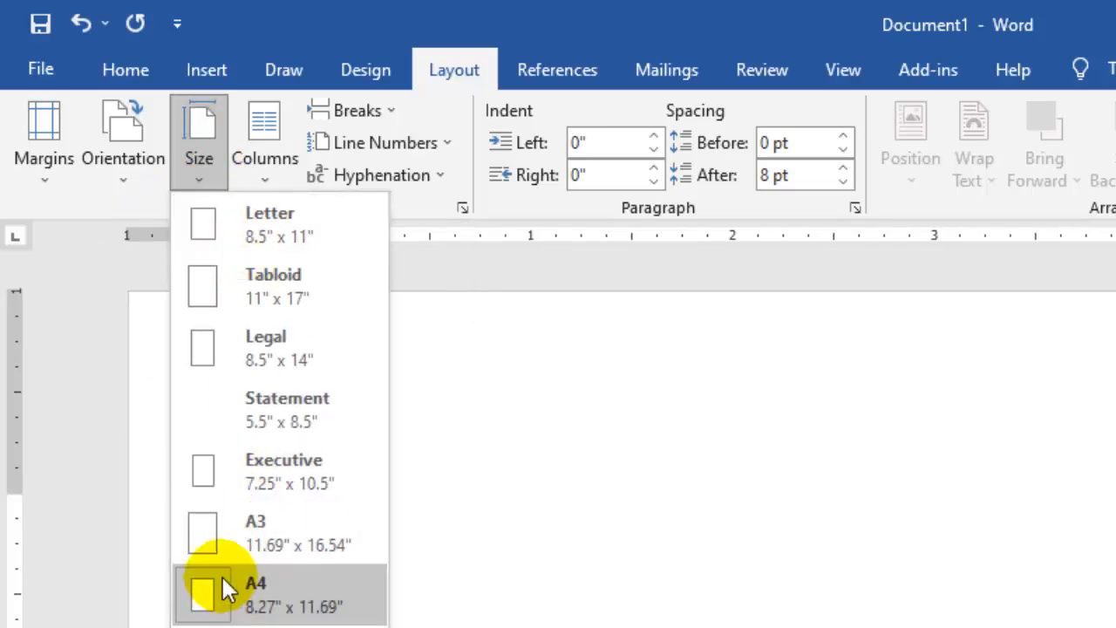
pyautogui.click(267, 593)
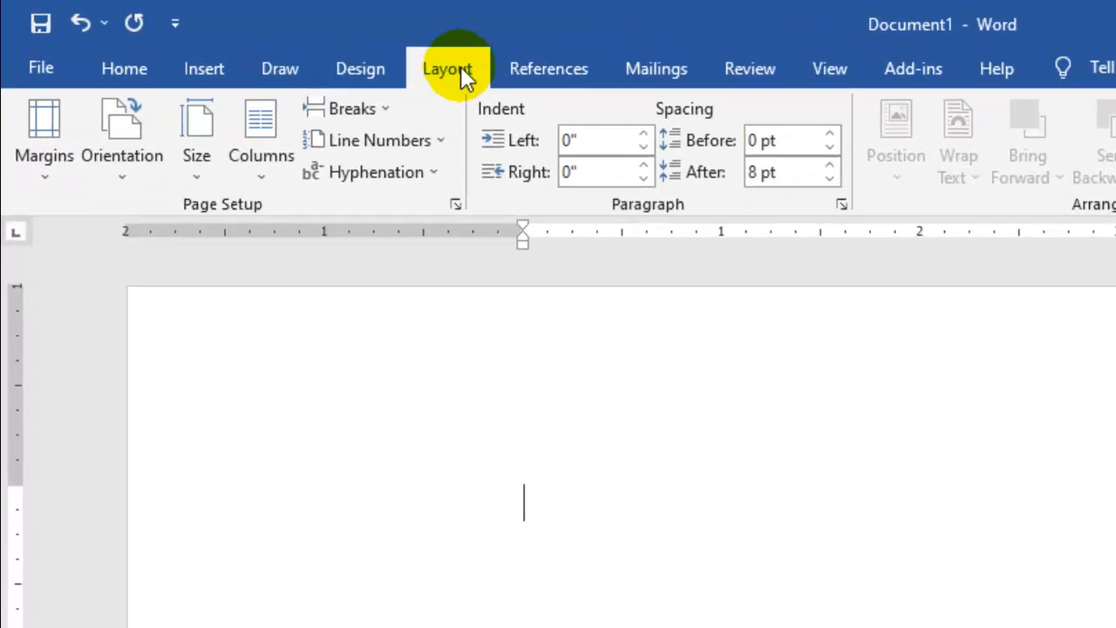
# Review the available margin, orientation, paper size and column options for the blank document.
pyautogui.click(44, 148)
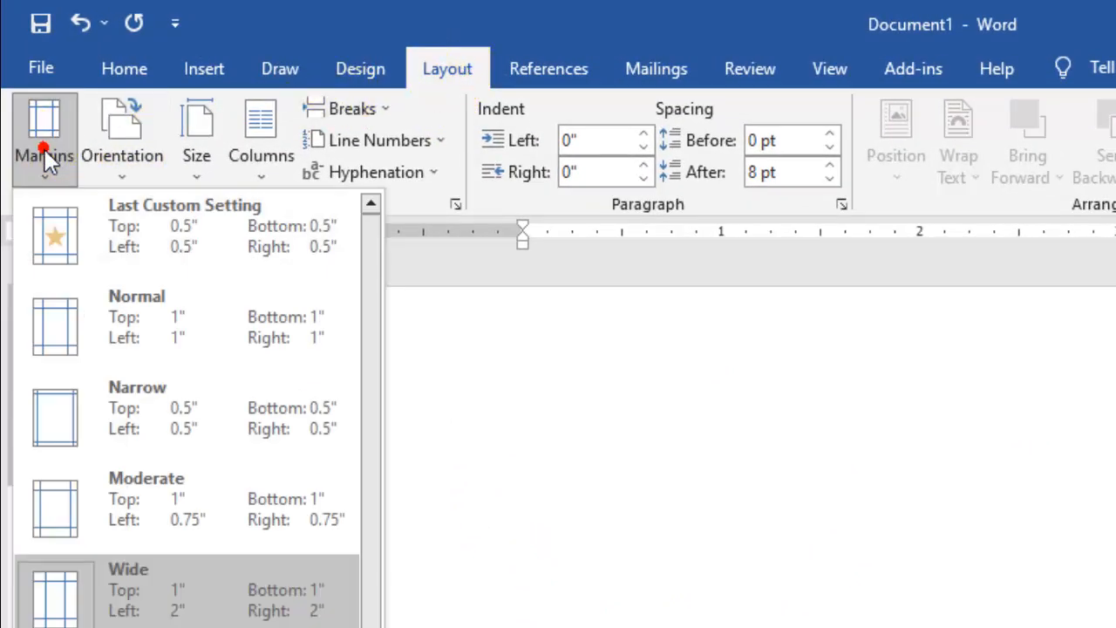
pyautogui.click(130, 166)
pyautogui.click(131, 165)
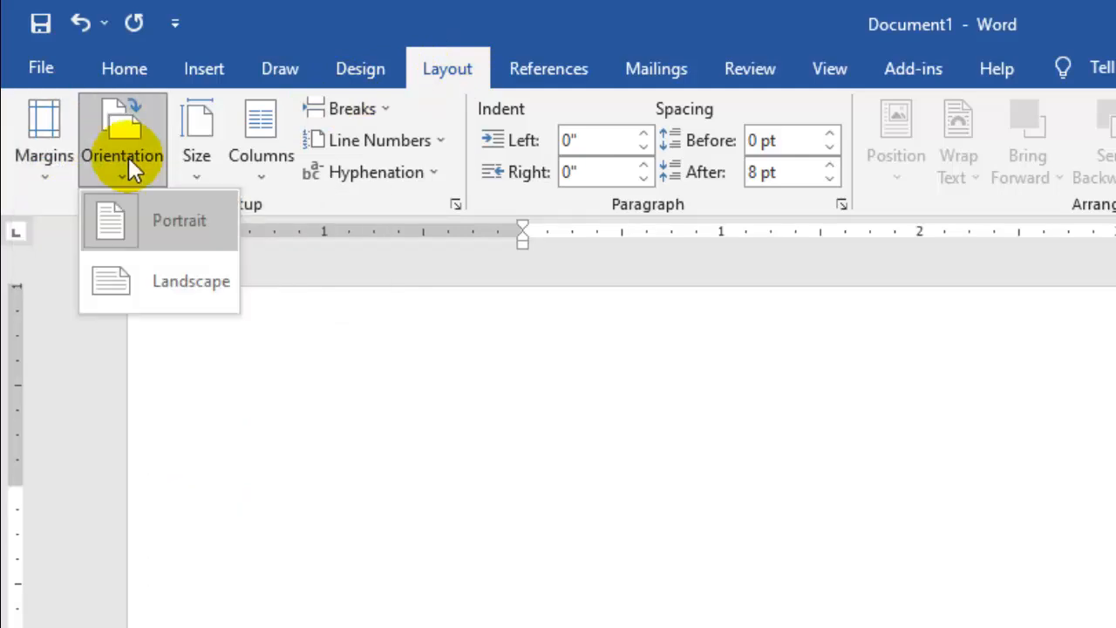
pyautogui.click(198, 162)
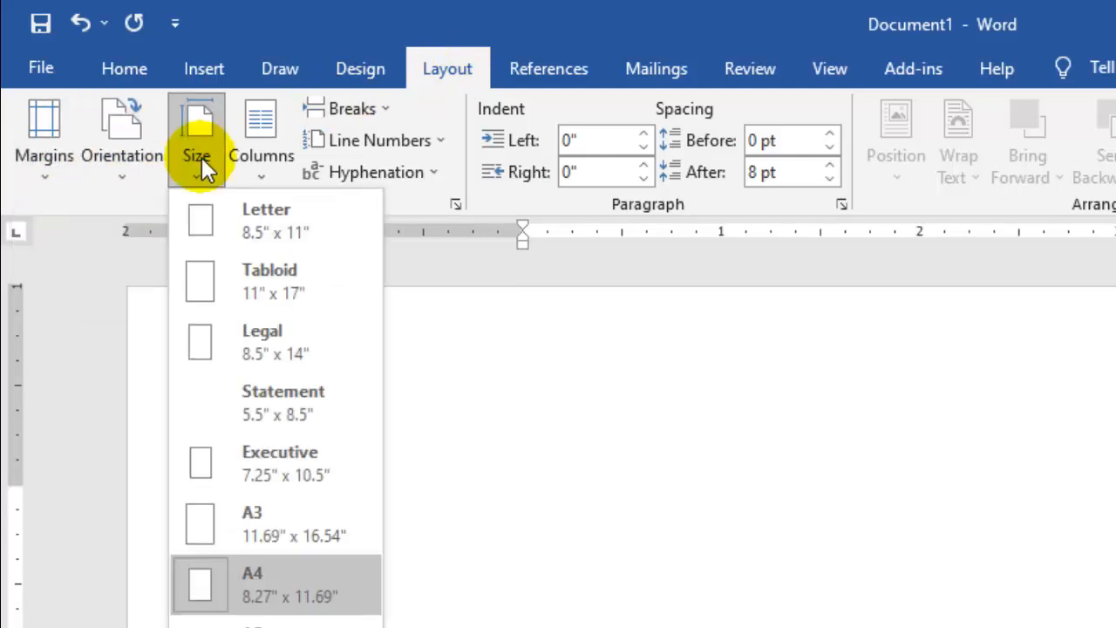
pyautogui.click(241, 160)
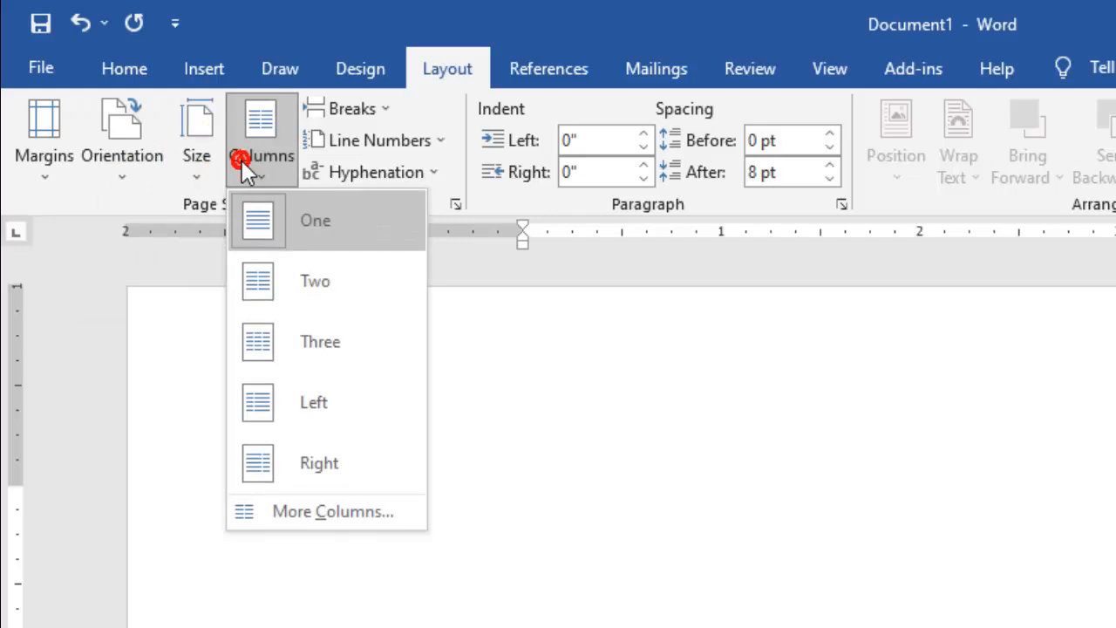
pyautogui.click(241, 159)
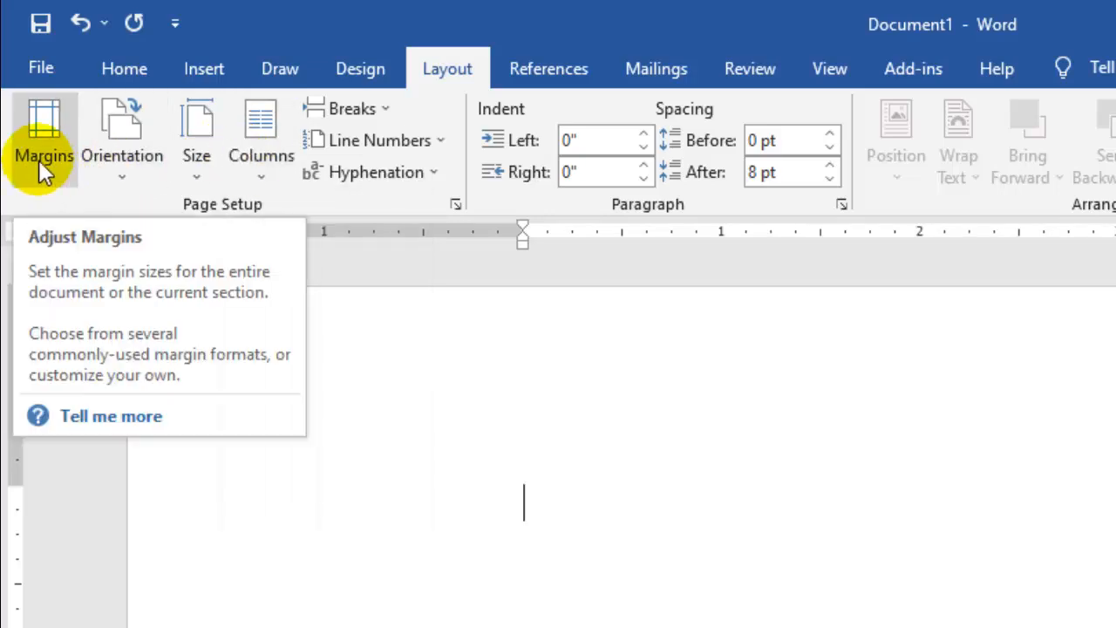
# Show the document view options and select Print Layout view for the blank document.
pyautogui.click(807, 401)
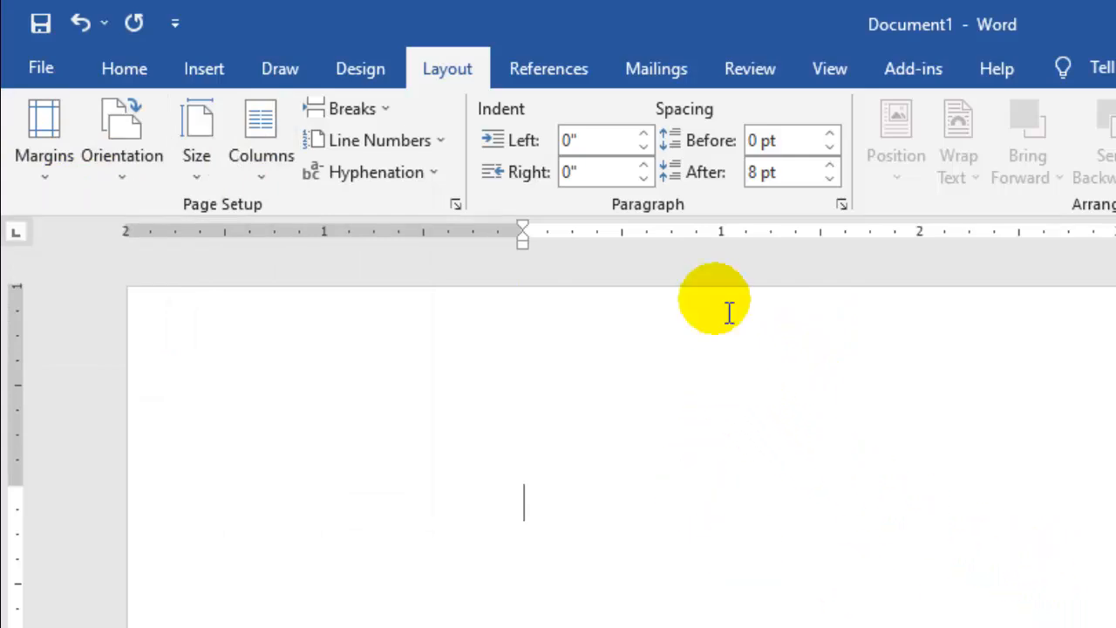
pyautogui.click(831, 69)
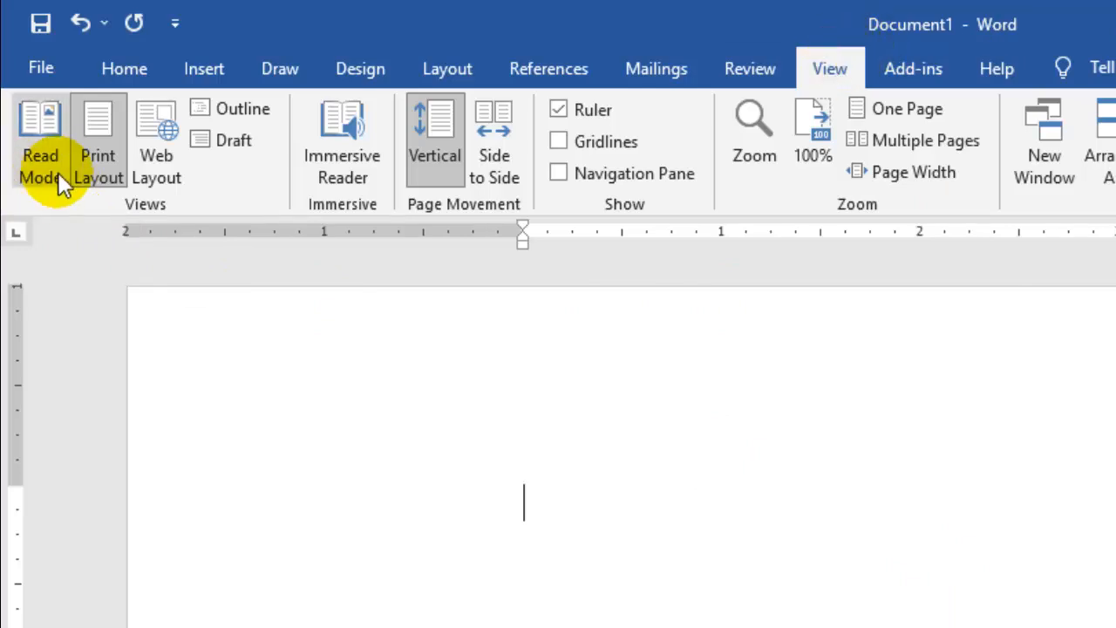
pyautogui.click(103, 128)
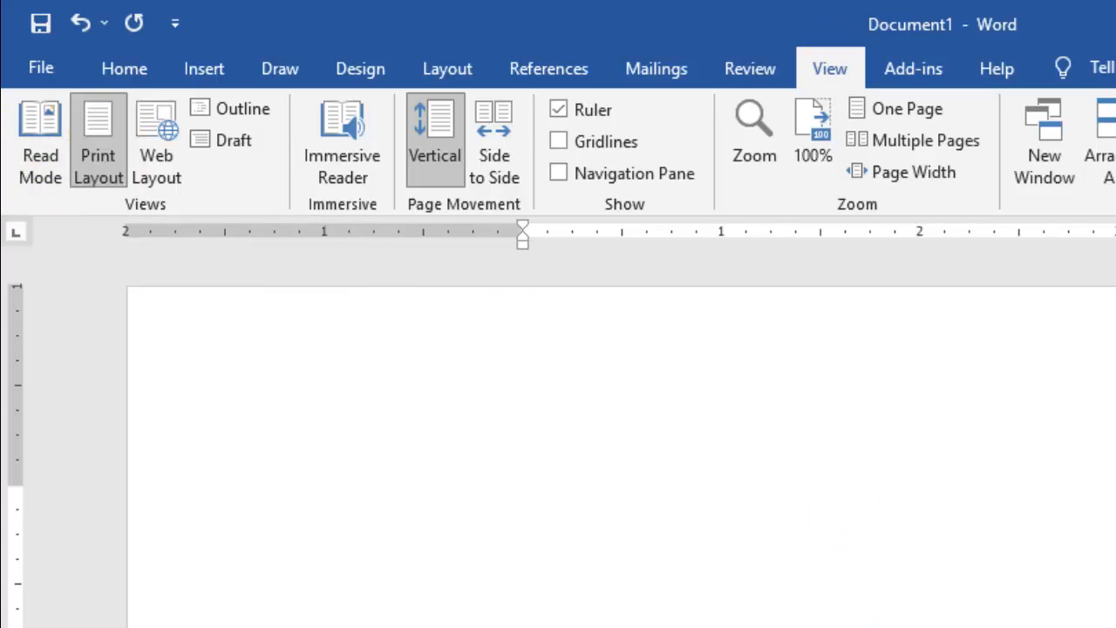
# Switch to the Bangla application document and show its view options with Print Layout selected.
pyautogui.hotkey('alt', 'Tab')
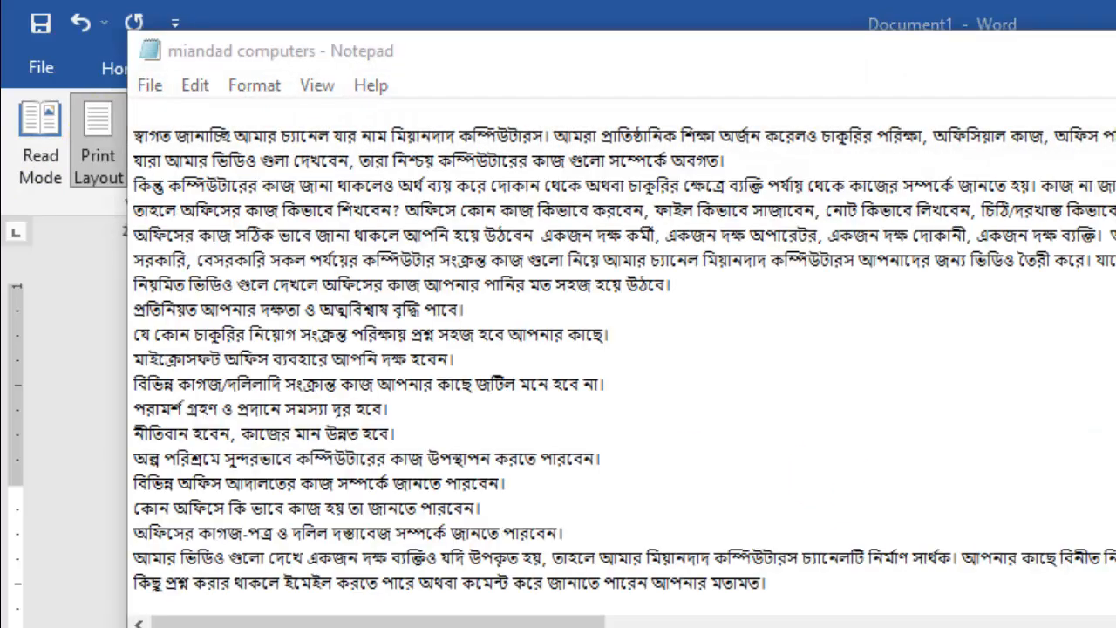
pyautogui.hotkey('alt', 'Tab')
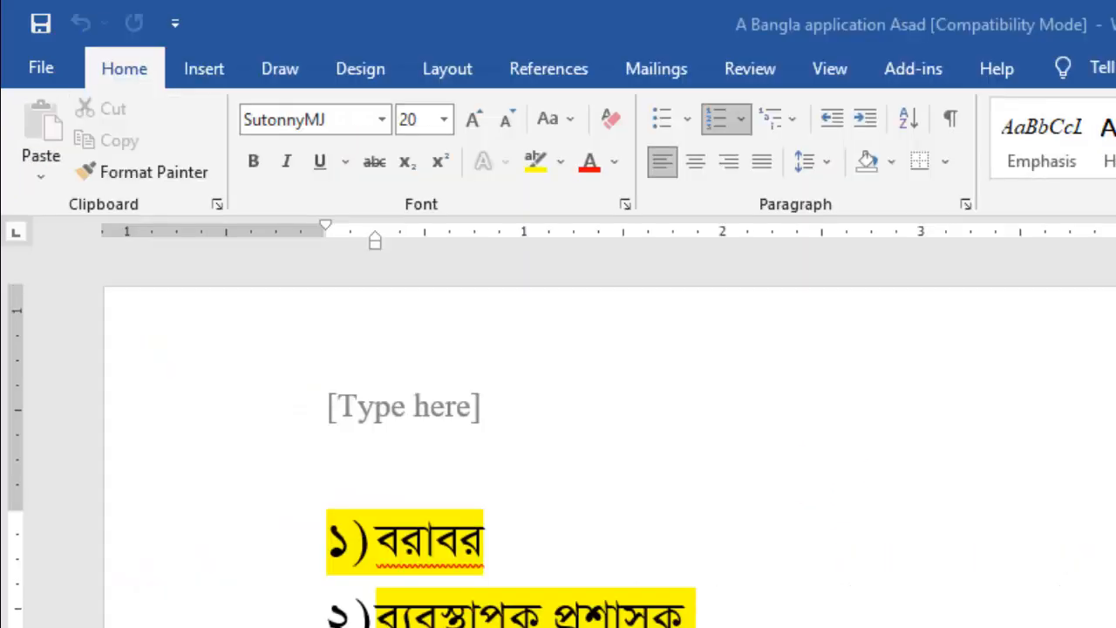
pyautogui.click(835, 69)
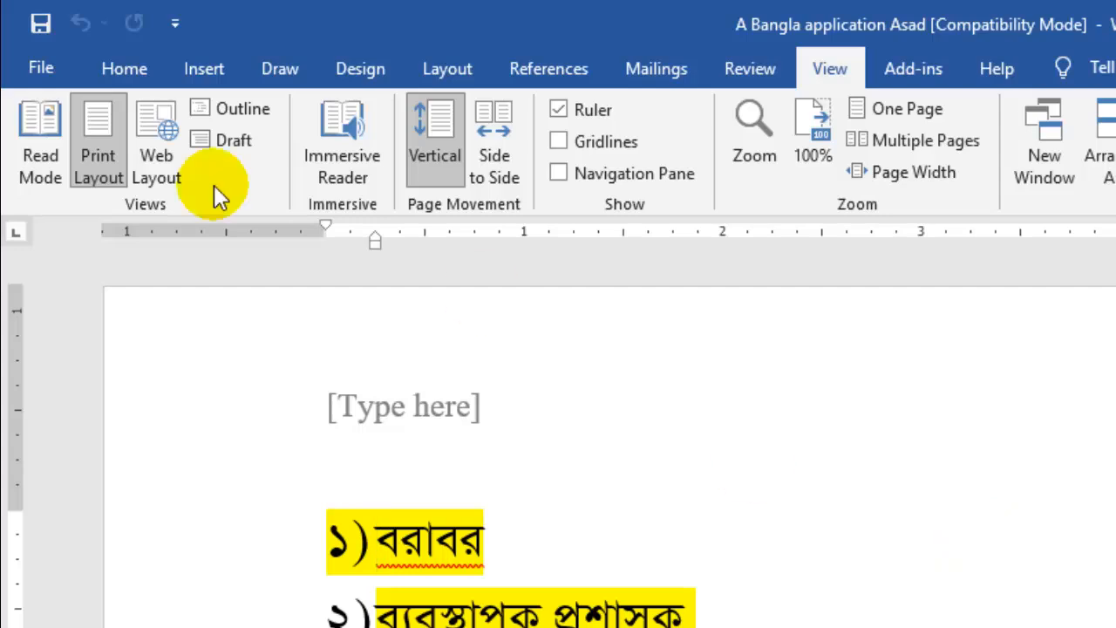
pyautogui.click(90, 170)
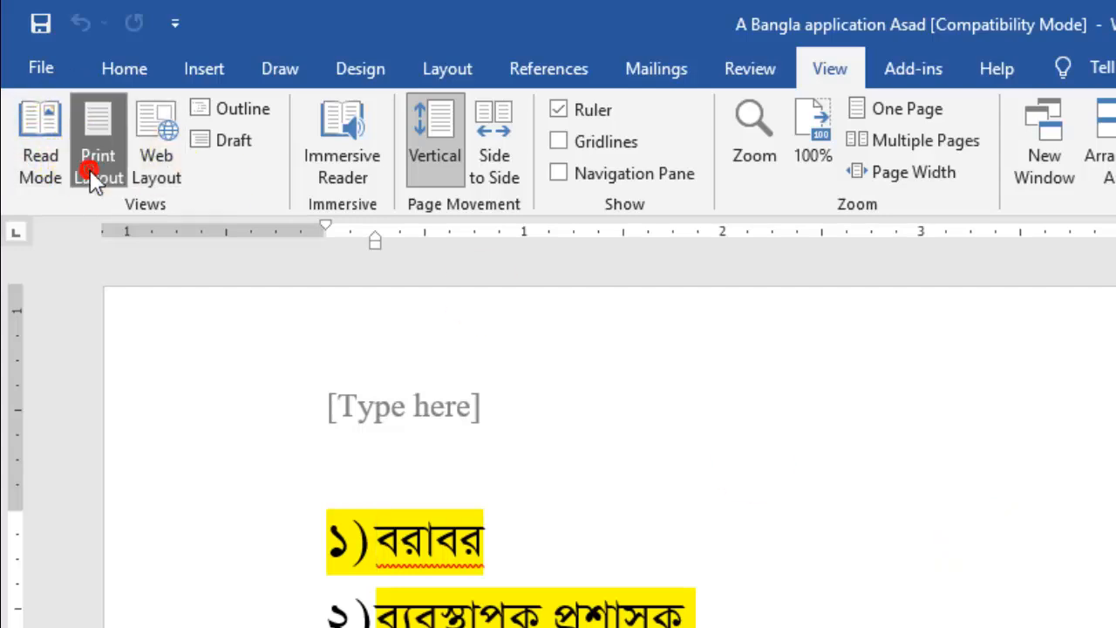
# View the Bangla application in Read Mode, paging forward to its closing section and back to the first screen.
pyautogui.click(29, 158)
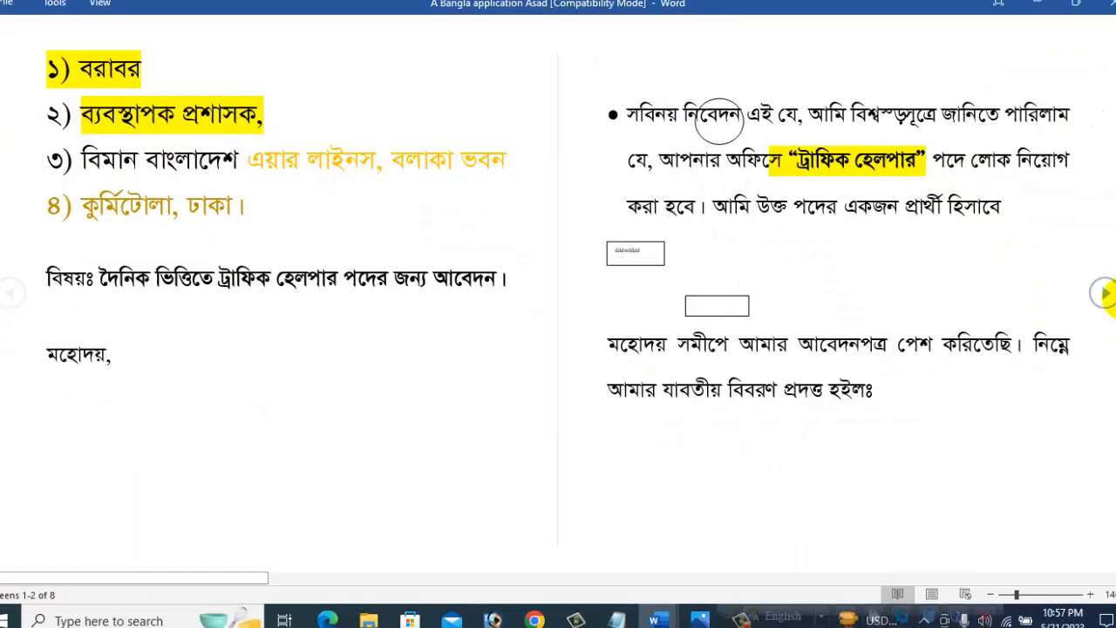
pyautogui.click(1103, 294)
pyautogui.click(1101, 297)
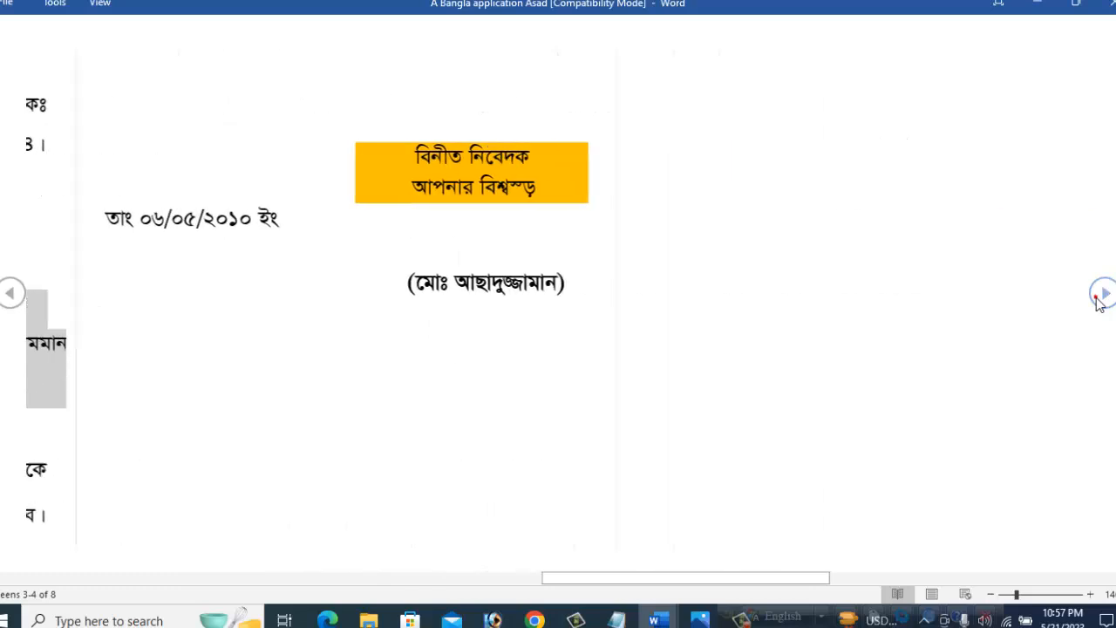
pyautogui.click(9, 291)
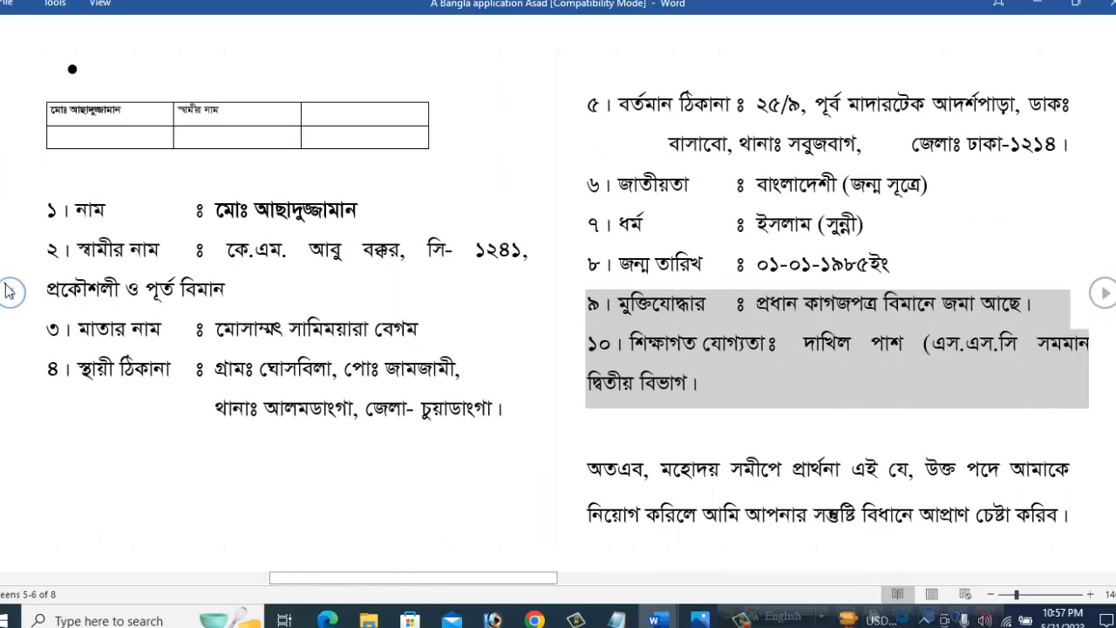
pyautogui.click(9, 291)
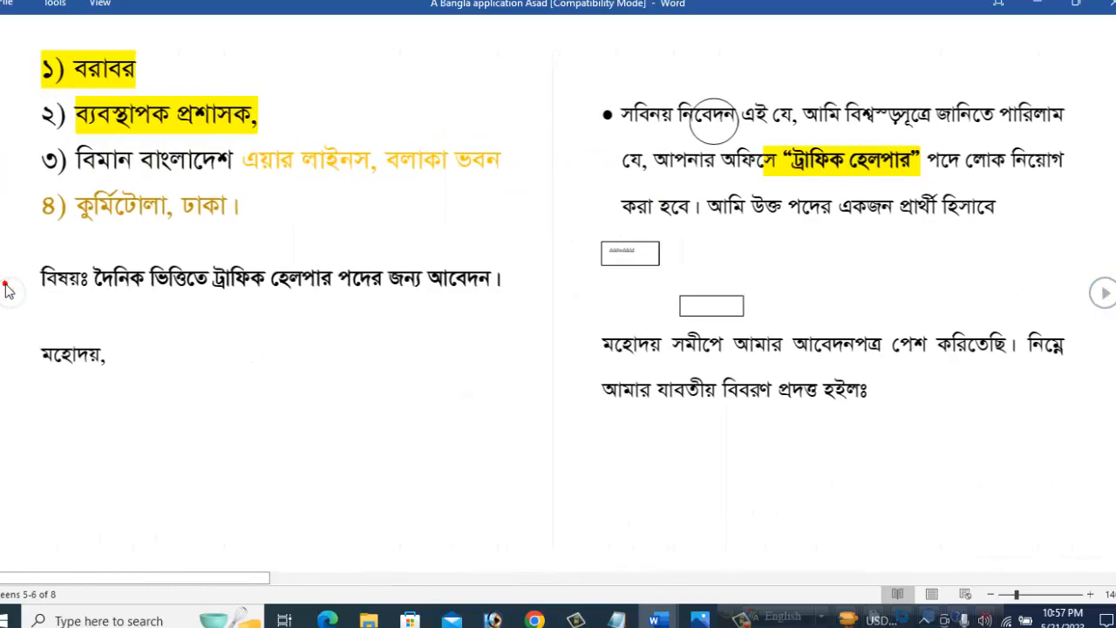
# Close the Bangla application document and the Notepad text file to get back to the English job application letter.
pyautogui.click(1105, 5)
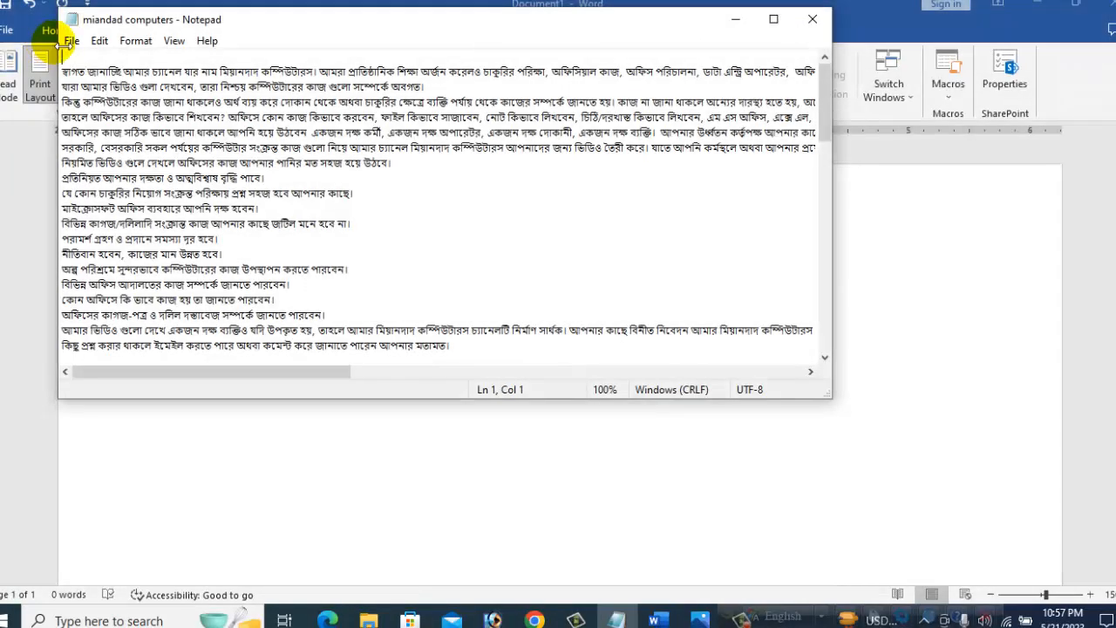
pyautogui.click(812, 19)
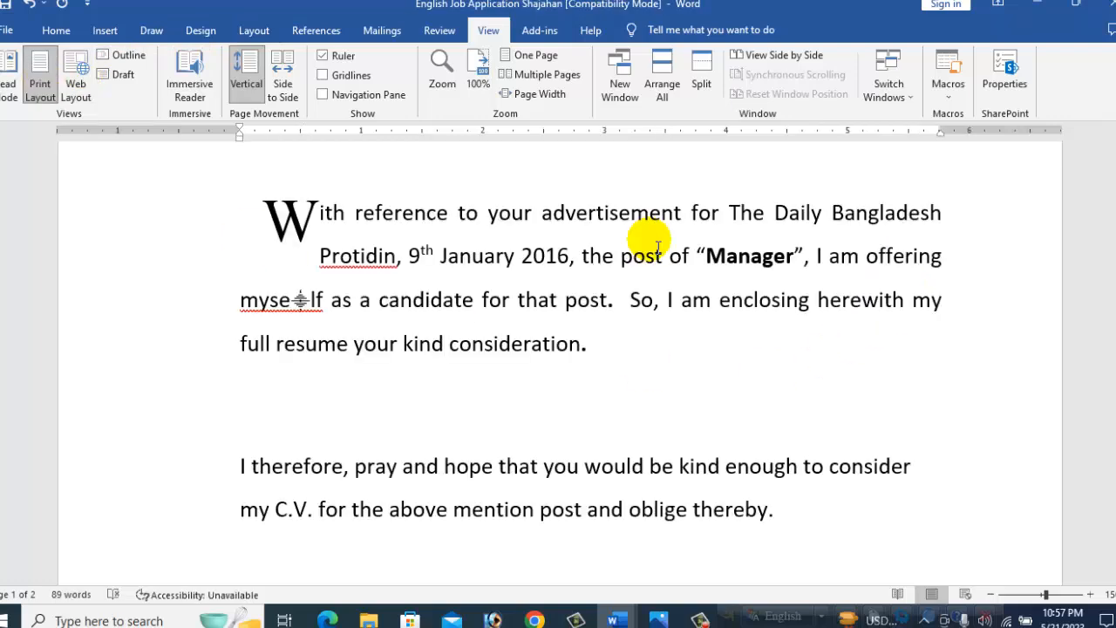
# Preview the English job application letter for printing, look at the file start page, and return to the letter.
pyautogui.hotkey('ctrl', 'p')
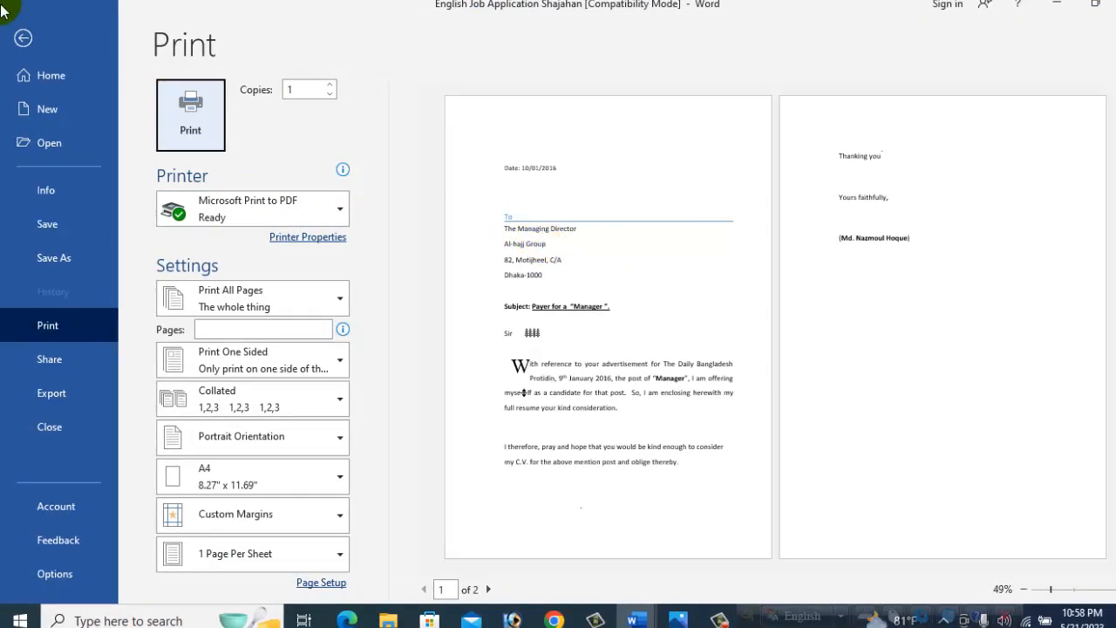
pyautogui.click(21, 38)
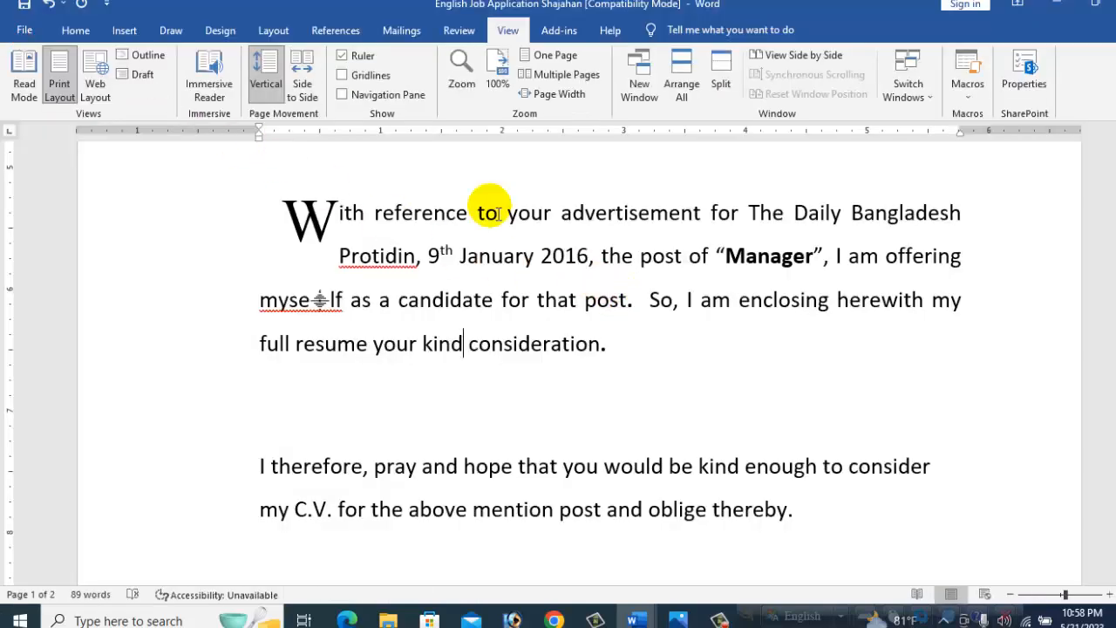
pyautogui.click(25, 31)
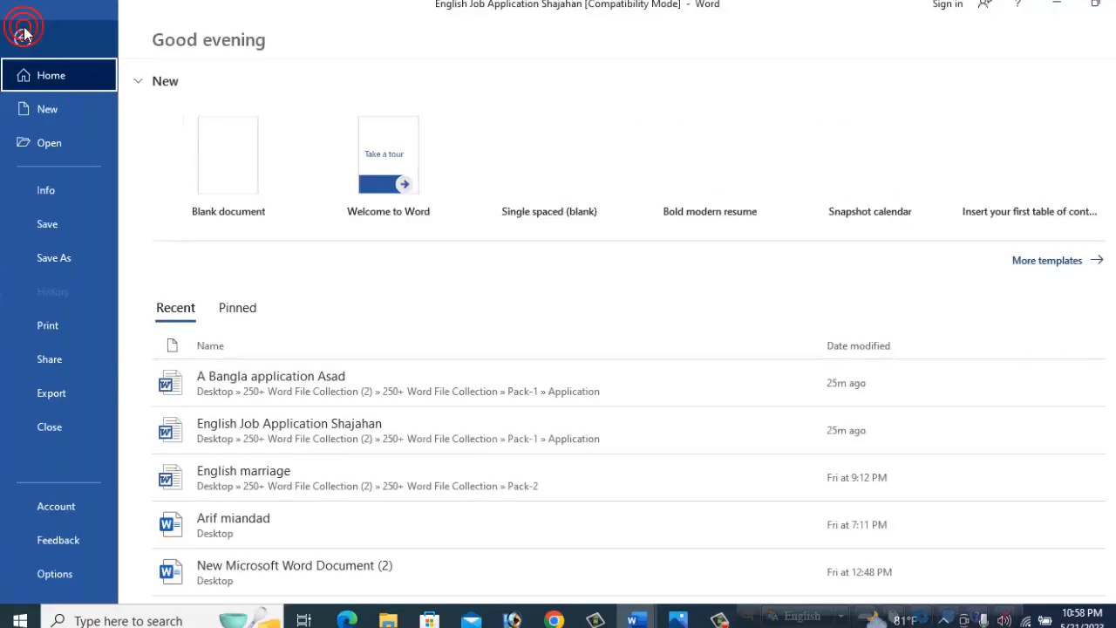
pyautogui.click(22, 36)
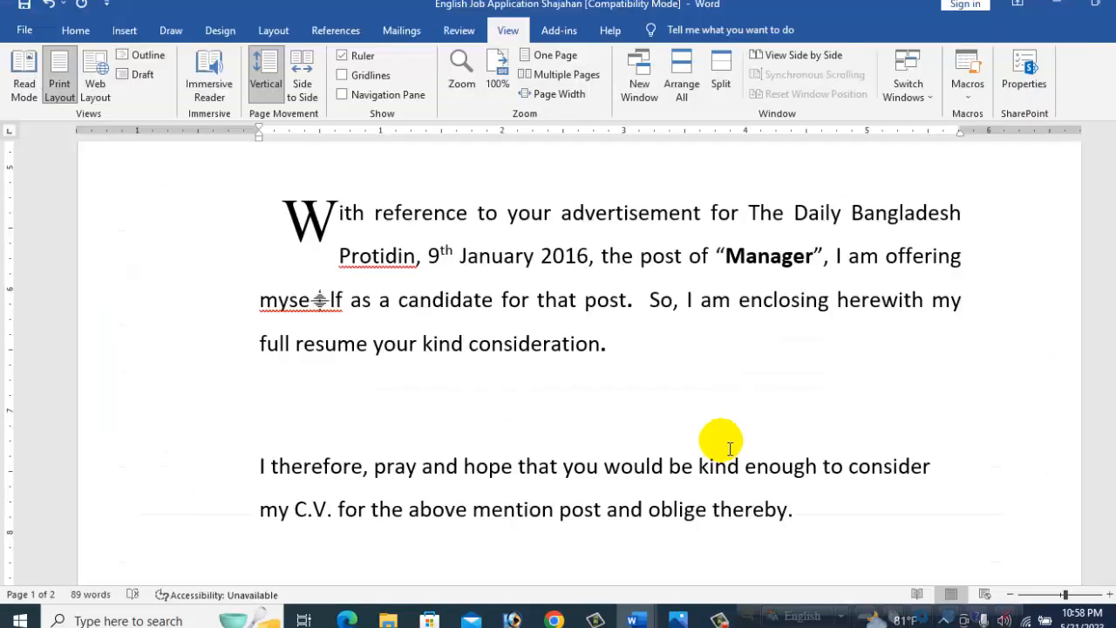